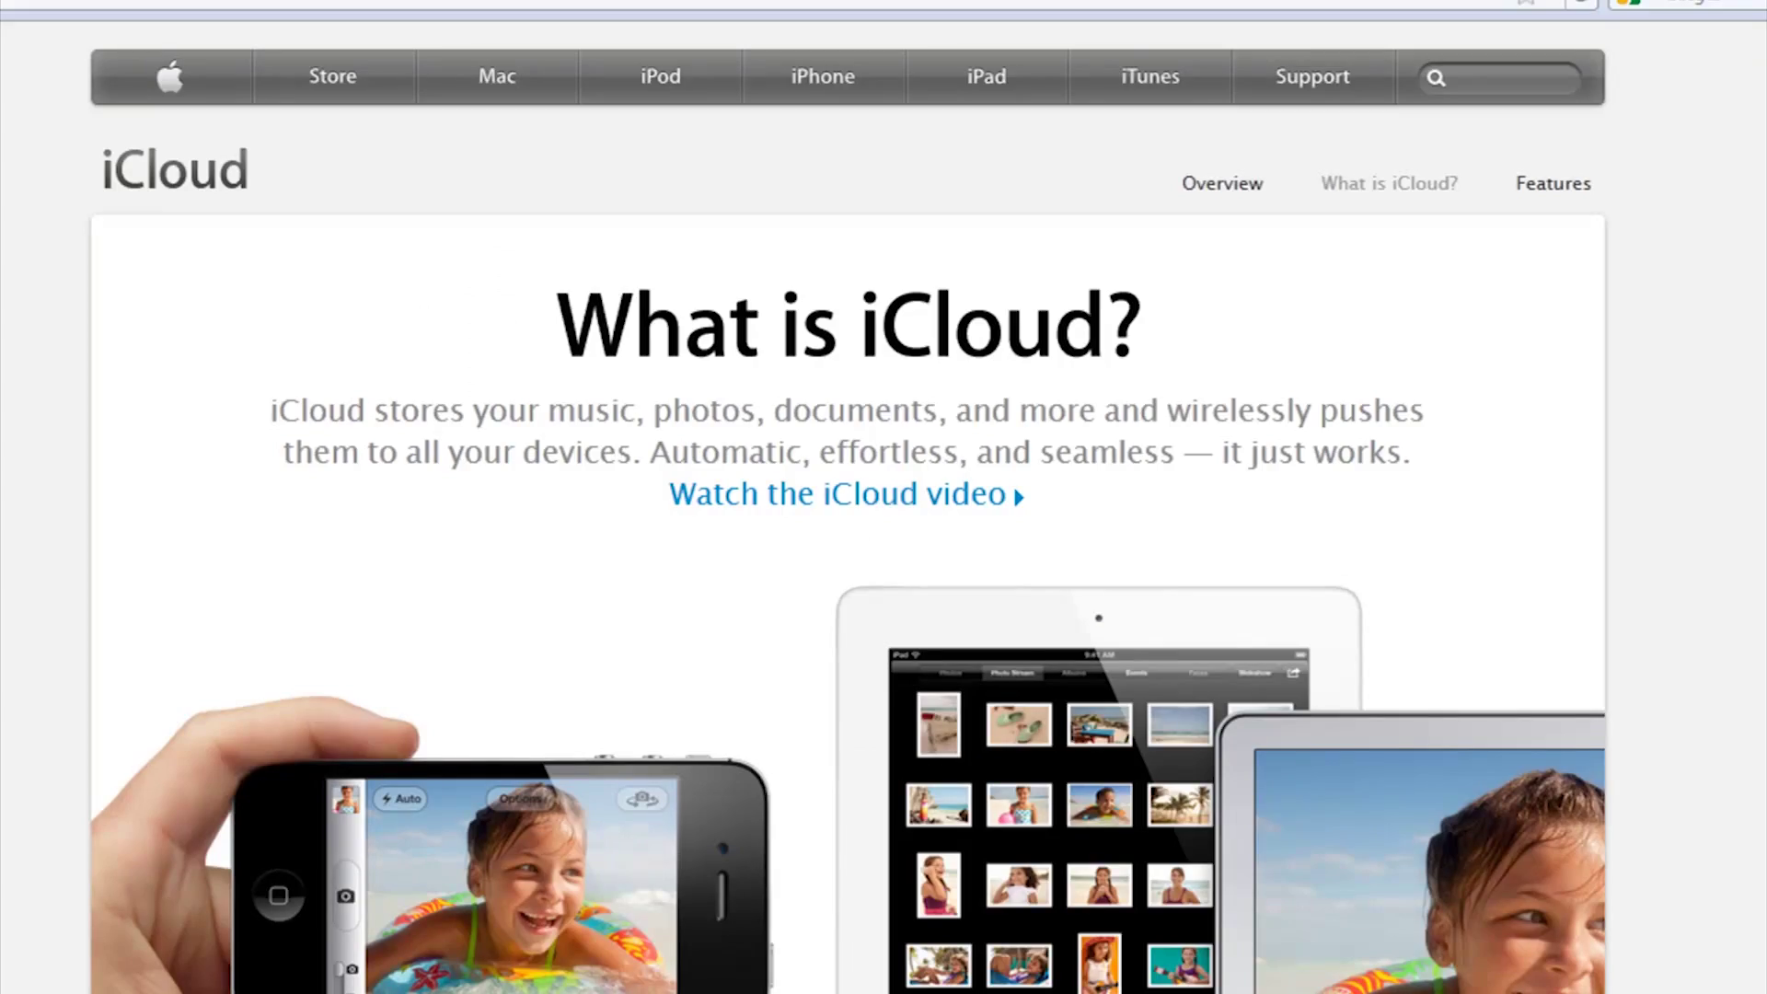
Scroll down Apple's What is iCloud page to the Set up iCloud section
{"action": "scroll", "coordinate": [846, 506], "scroll_direction": "down", "scroll_amount": 10}
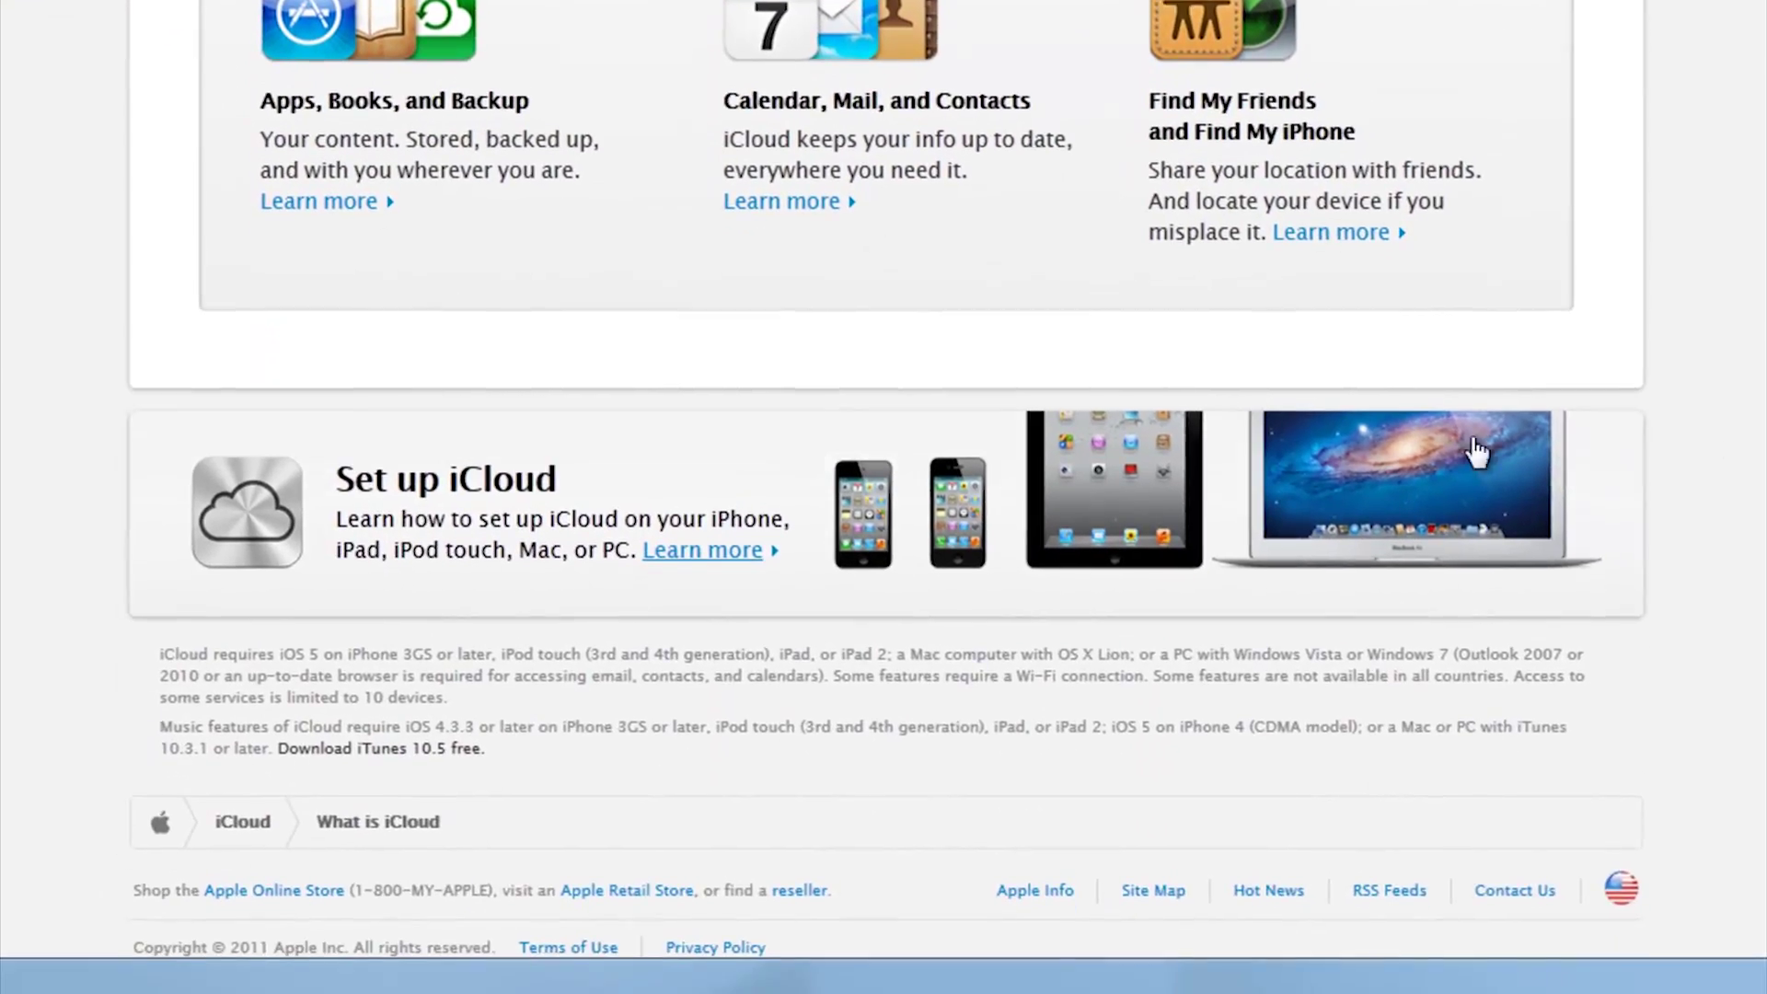
Open Apple's iCloud setup guide and show the steps for a Windows PC
{"action": "left_click", "coordinate": [736, 527]}
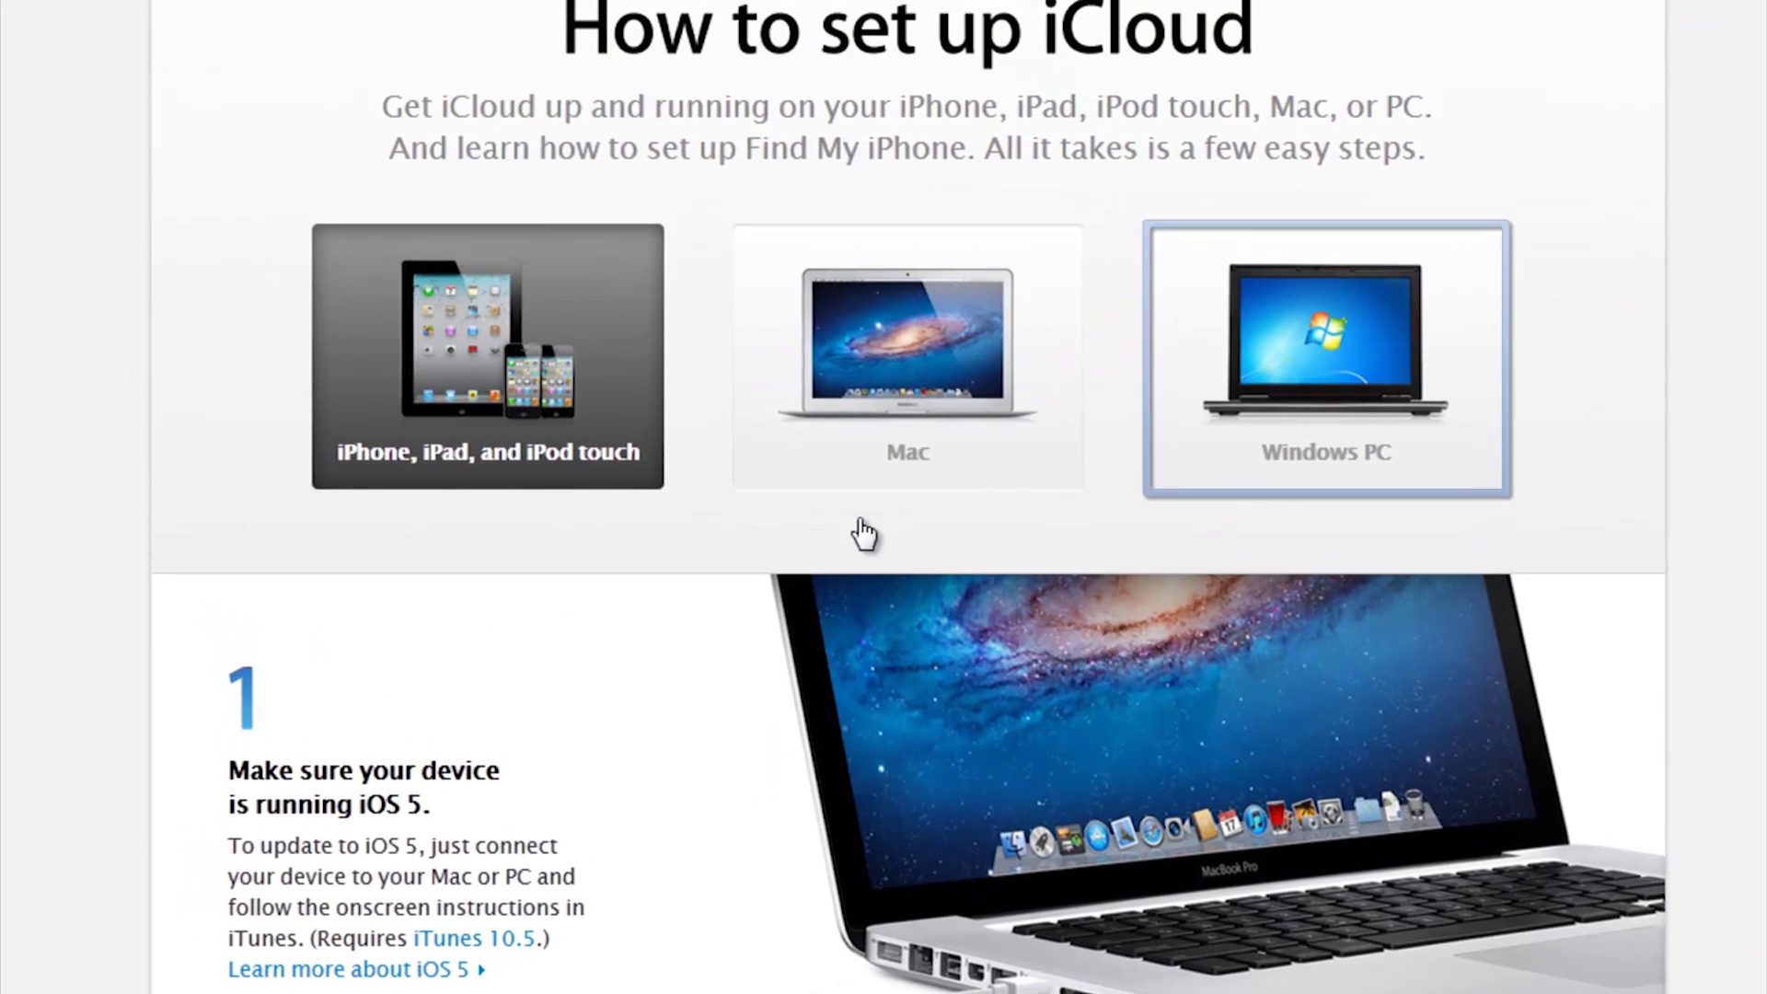
{"action": "left_click", "coordinate": [1242, 379]}
{"action": "scroll", "coordinate": [548, 644], "scroll_direction": "down", "scroll_amount": 5}
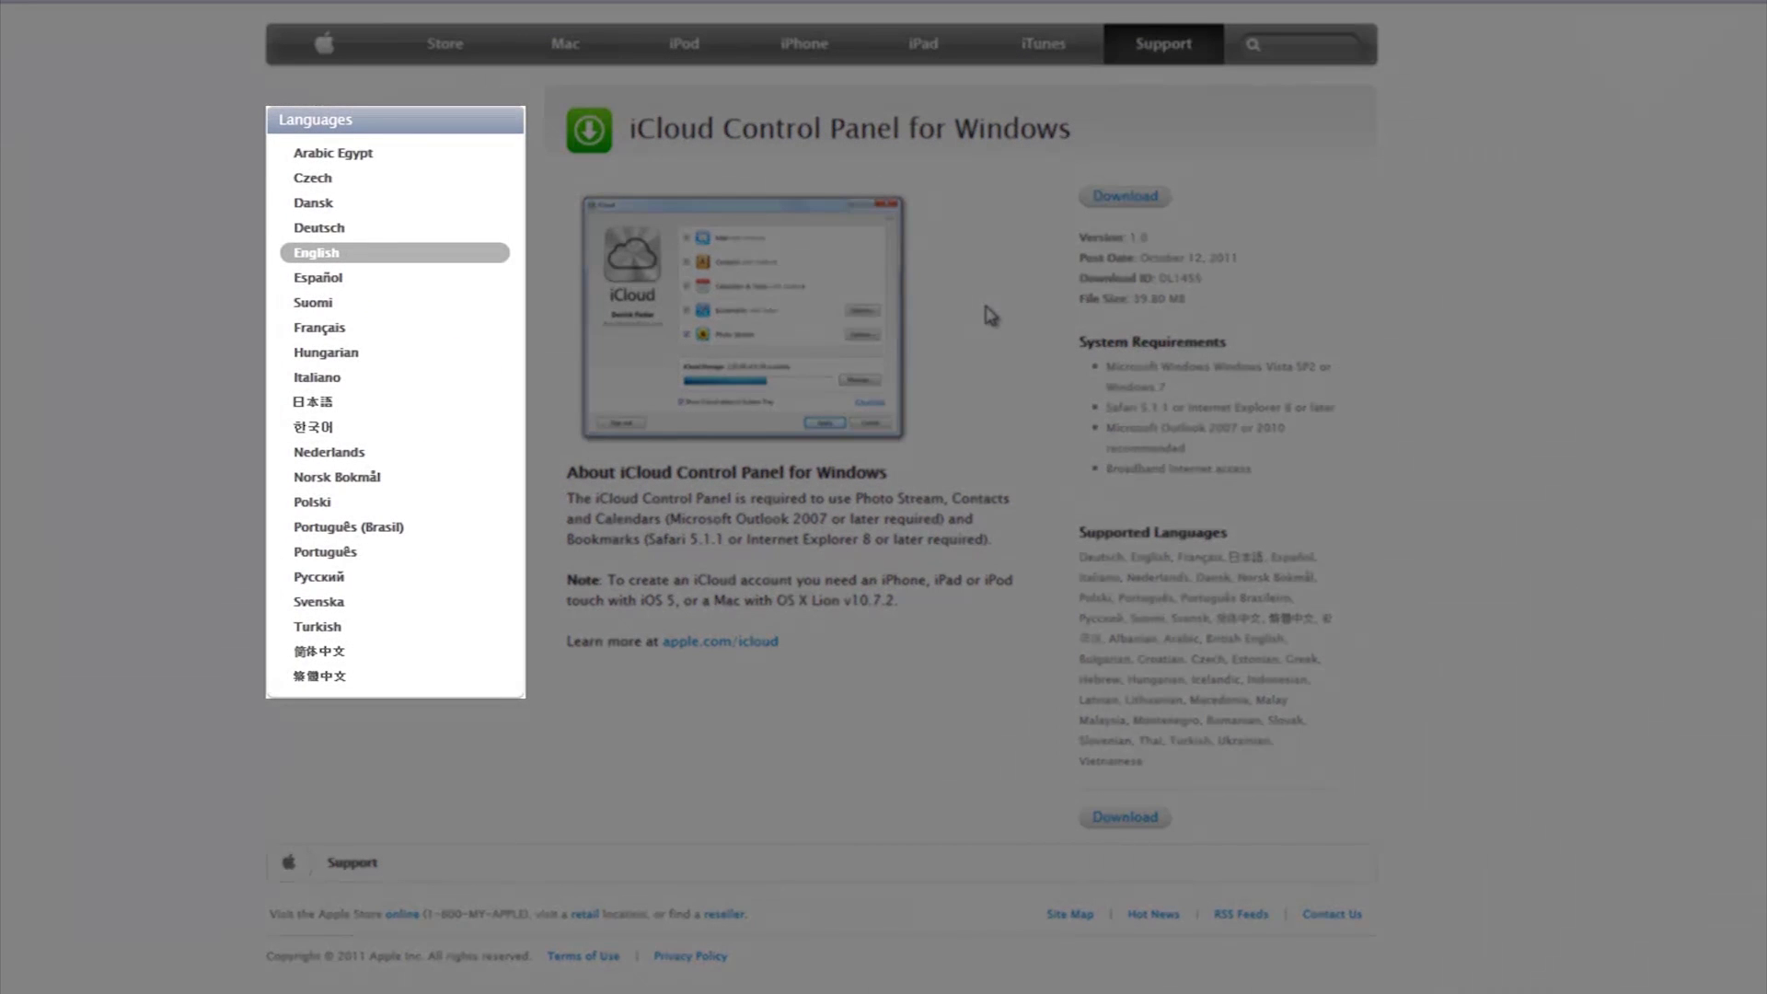
Set the iCloud Control Panel download page language to English
{"action": "left_click", "coordinate": [357, 227]}
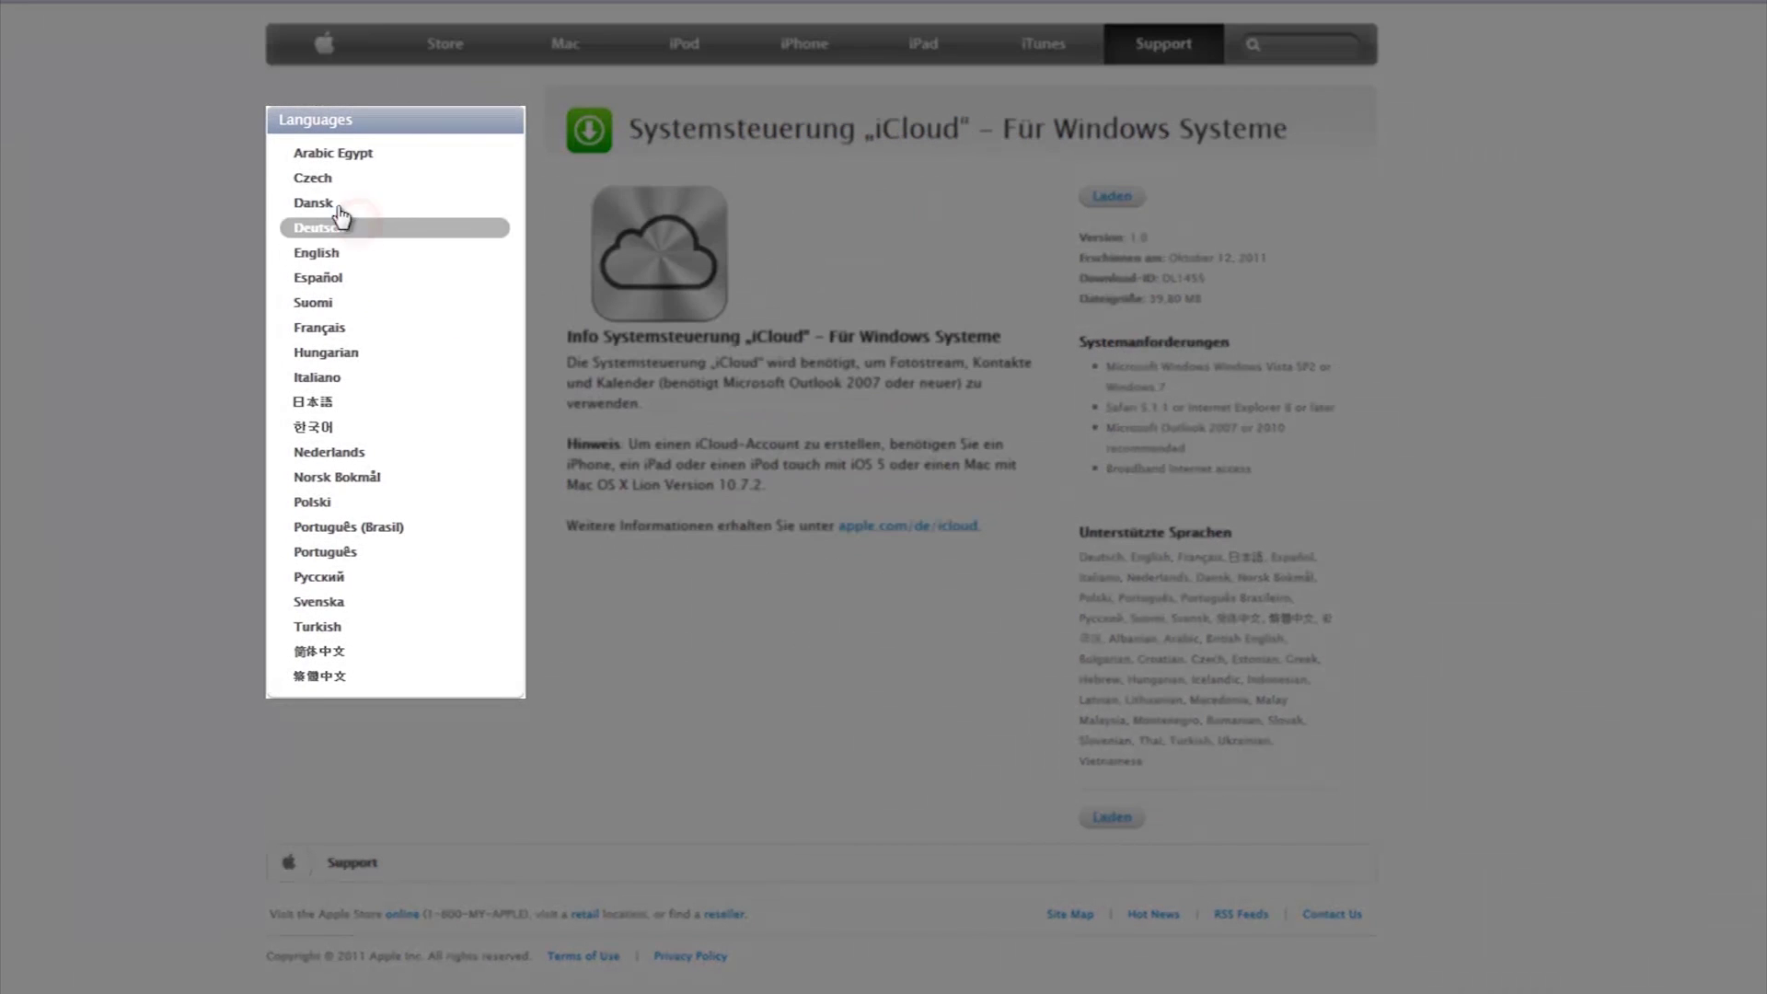
{"action": "left_click", "coordinate": [333, 204]}
{"action": "left_click", "coordinate": [334, 177]}
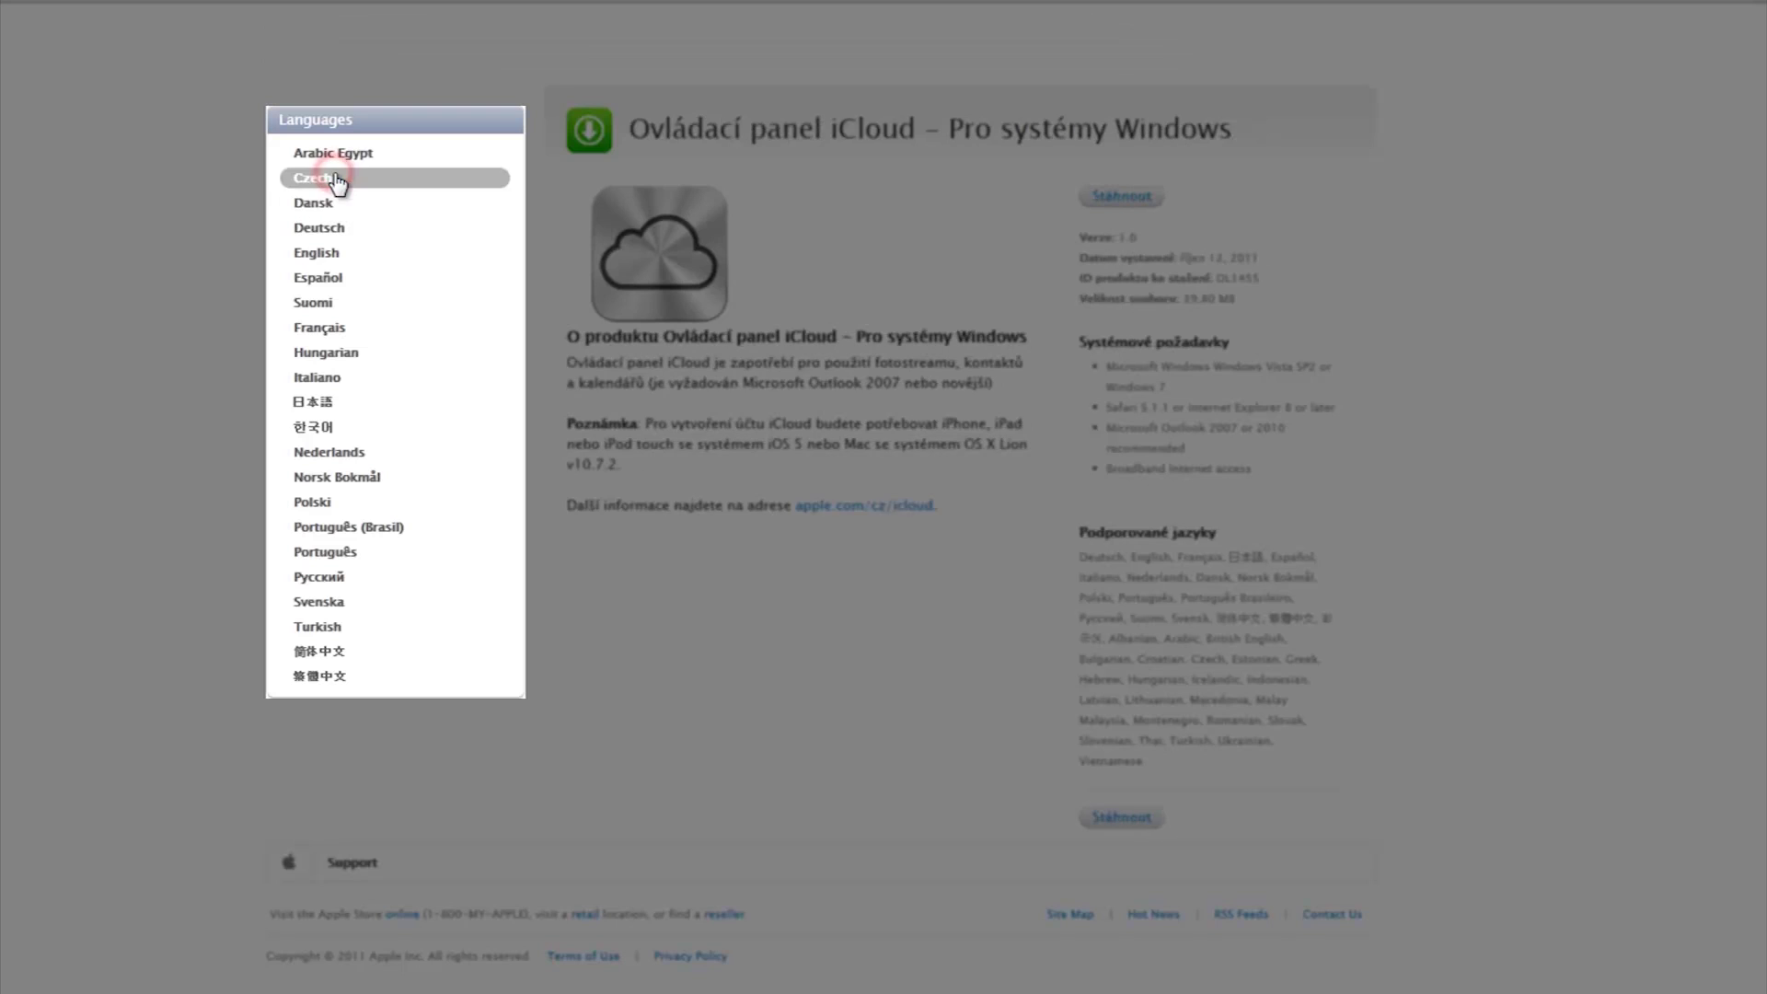
{"action": "left_click", "coordinate": [341, 153]}
{"action": "left_click", "coordinate": [322, 228]}
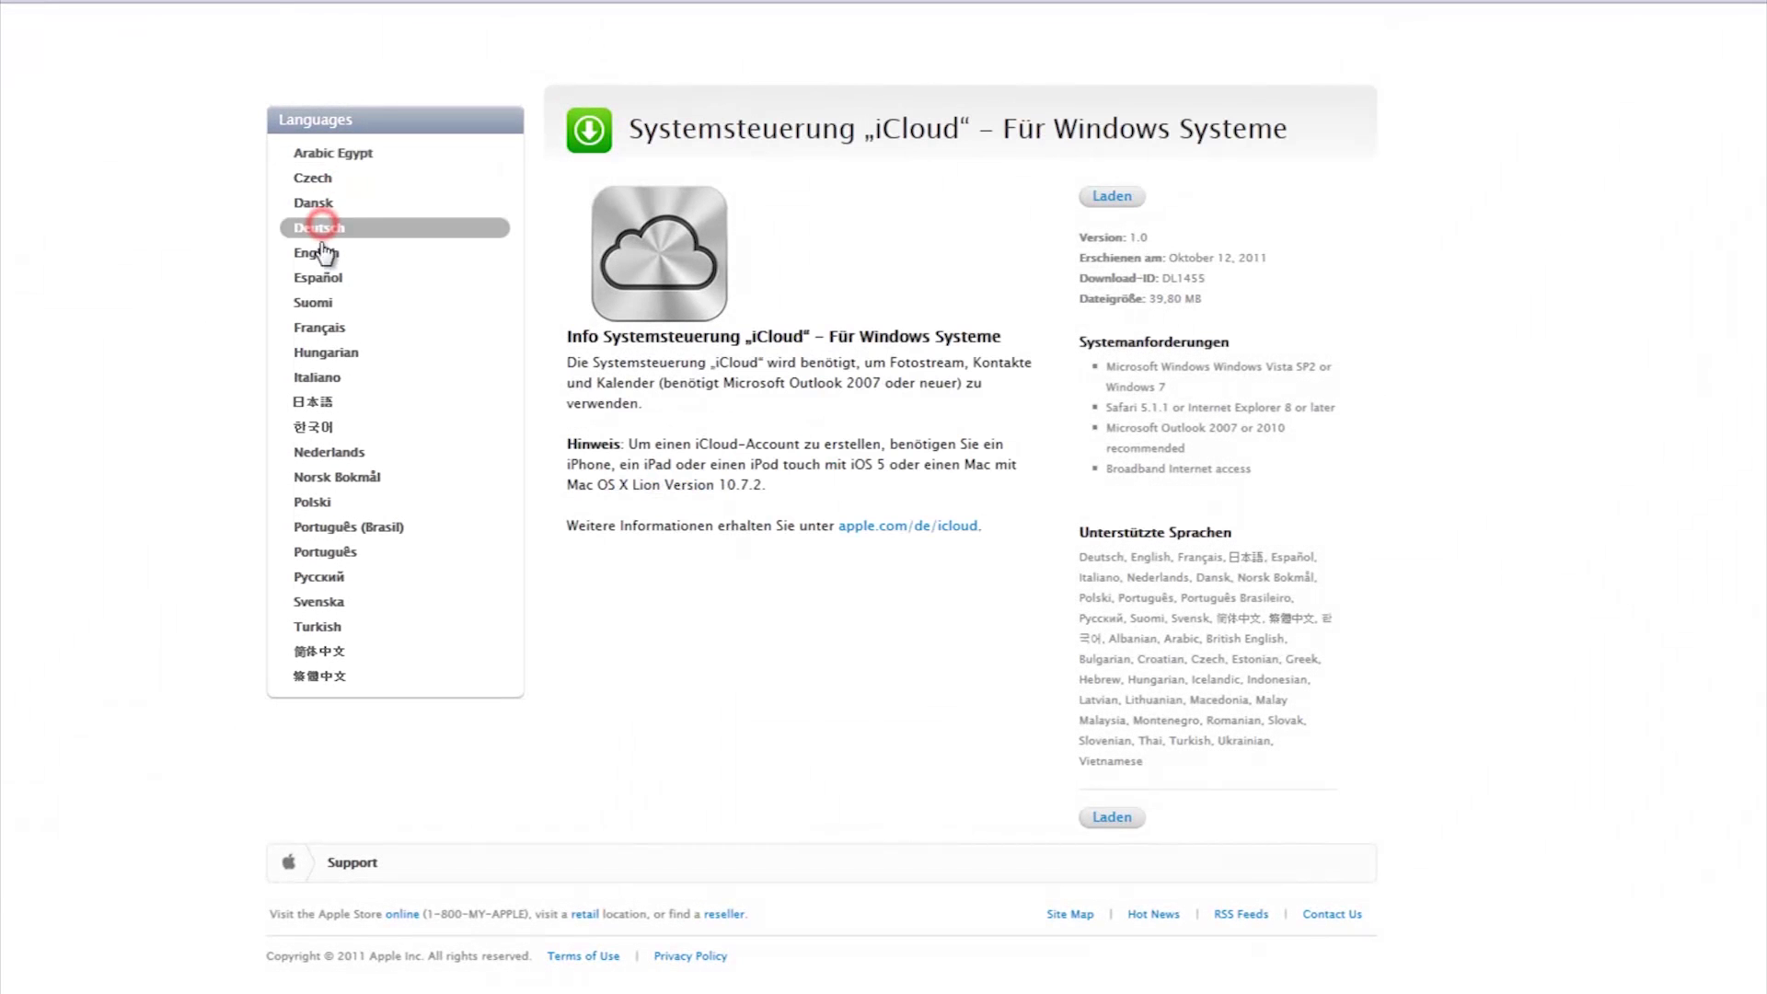
{"action": "left_click", "coordinate": [317, 252]}
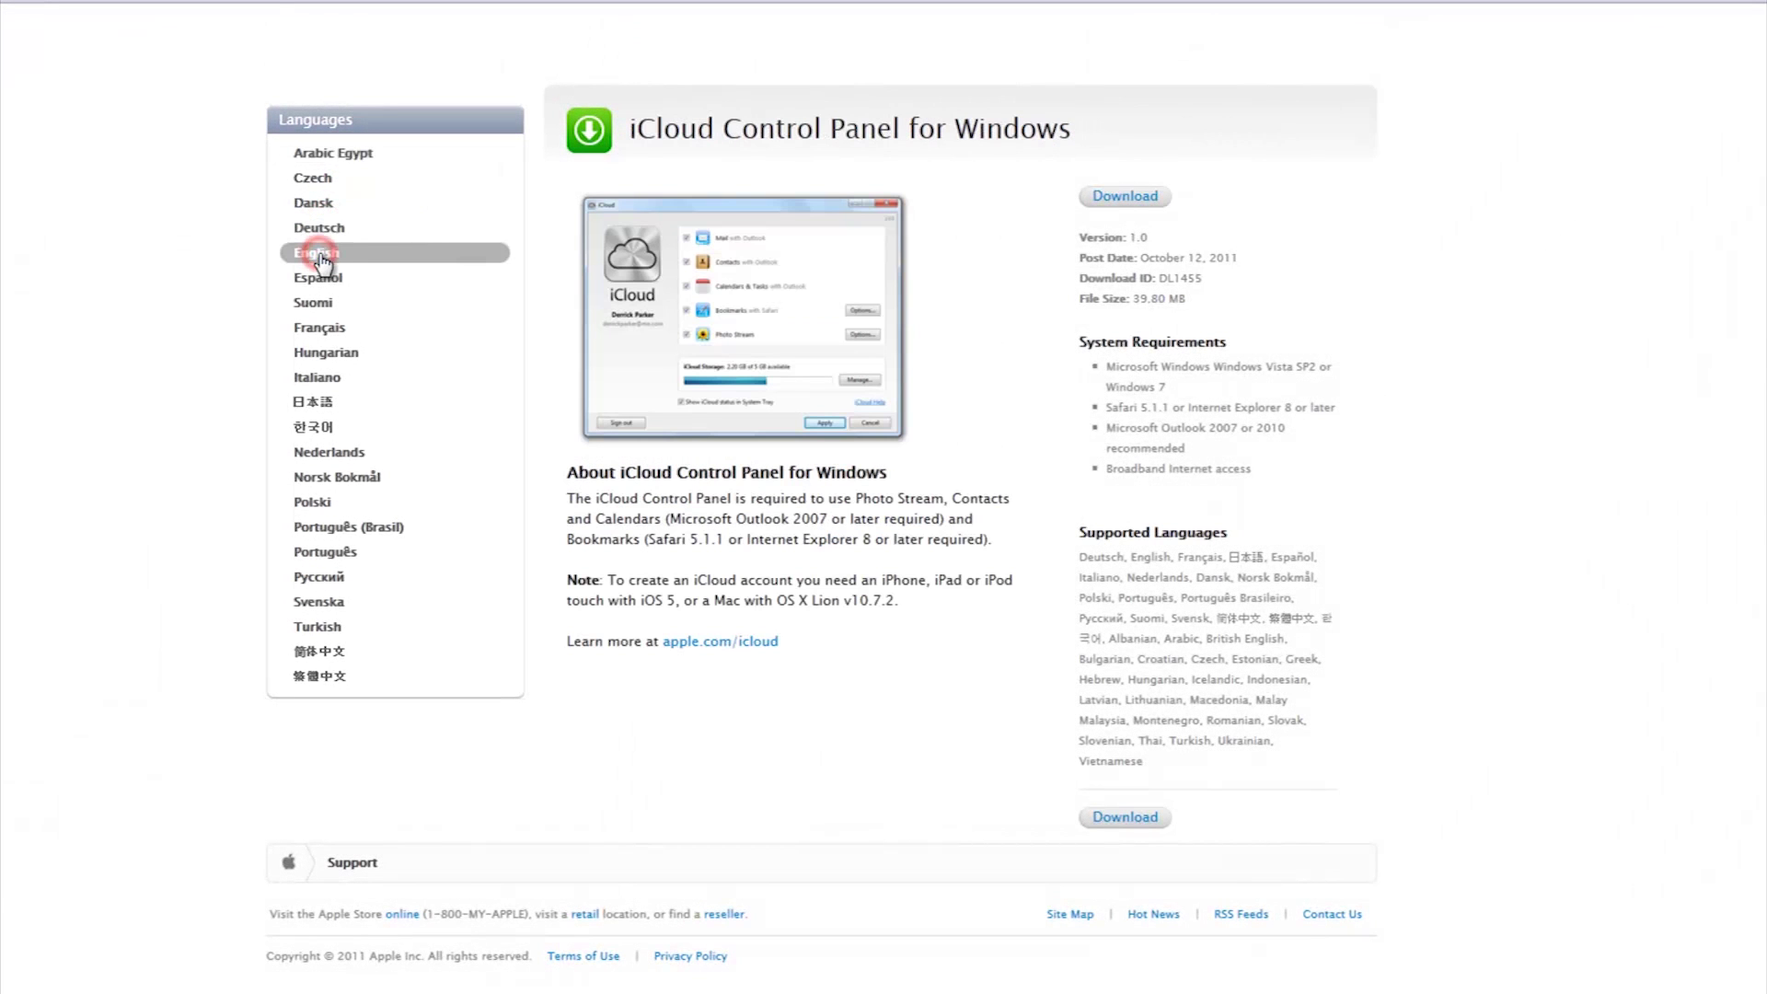
Download and save iCloudSetup.exe, then run it despite the security warning
{"action": "left_click", "coordinate": [1105, 205]}
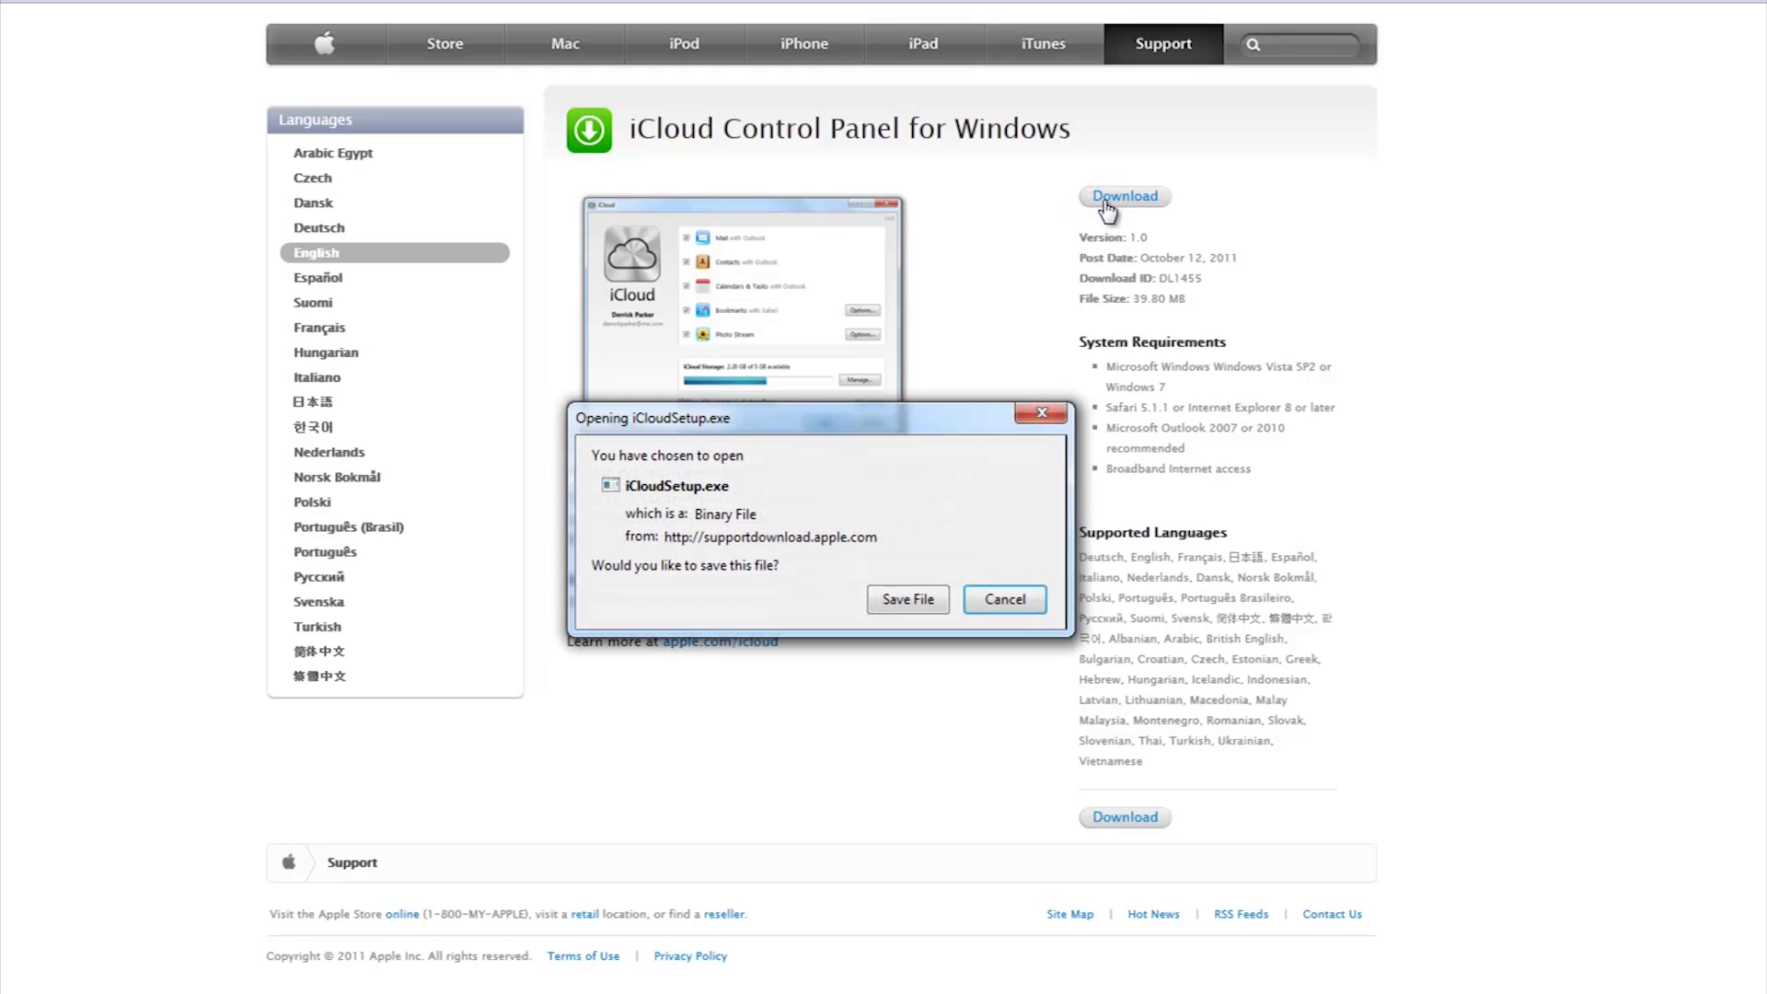
{"action": "left_click", "coordinate": [911, 582]}
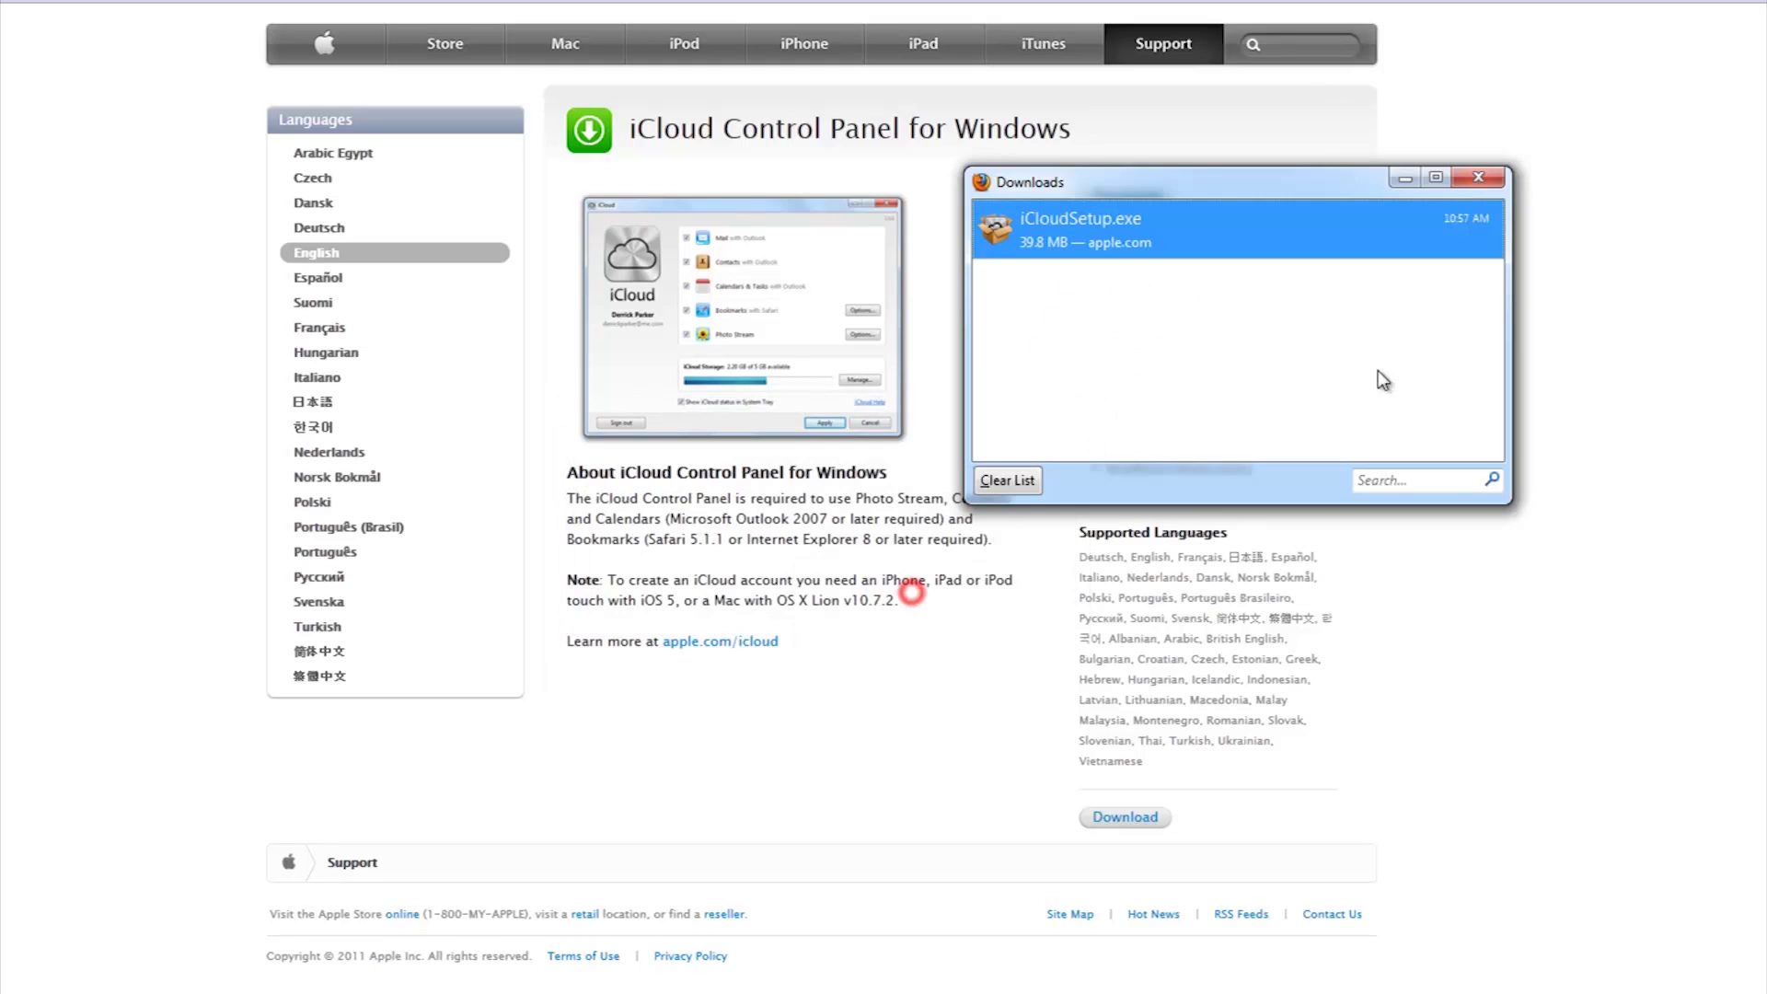
{"action": "double_click", "coordinate": [1118, 235]}
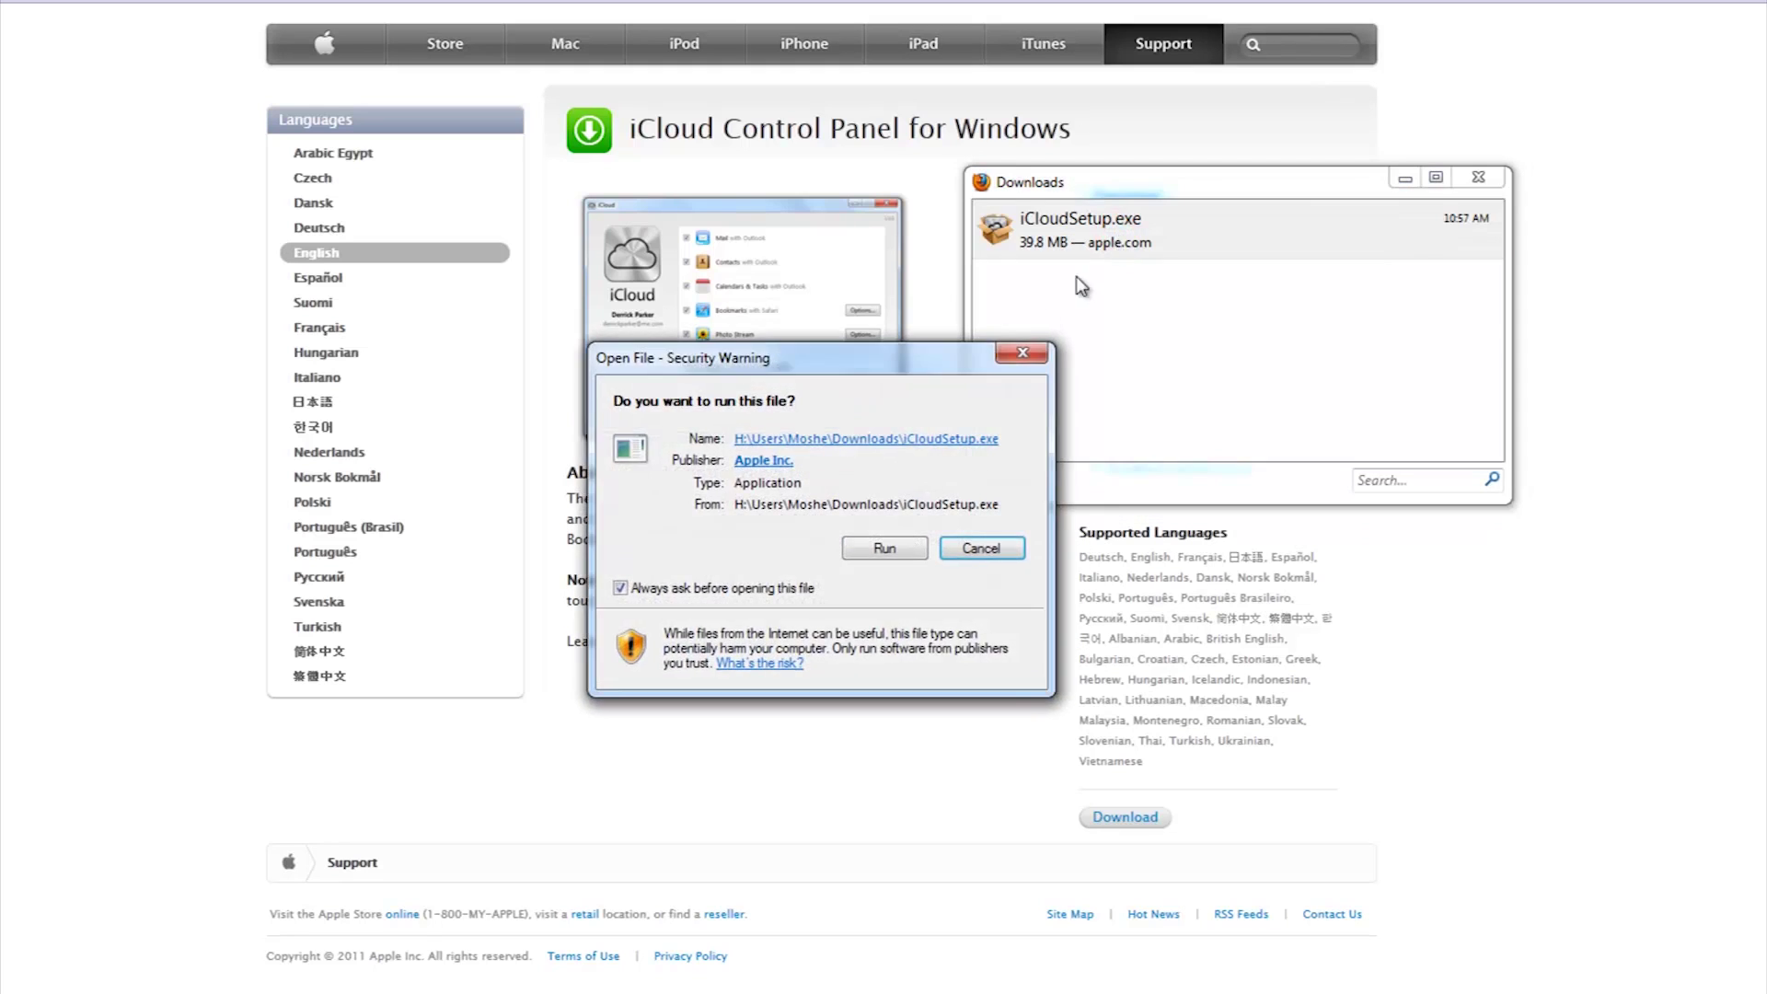
{"action": "left_click", "coordinate": [885, 548]}
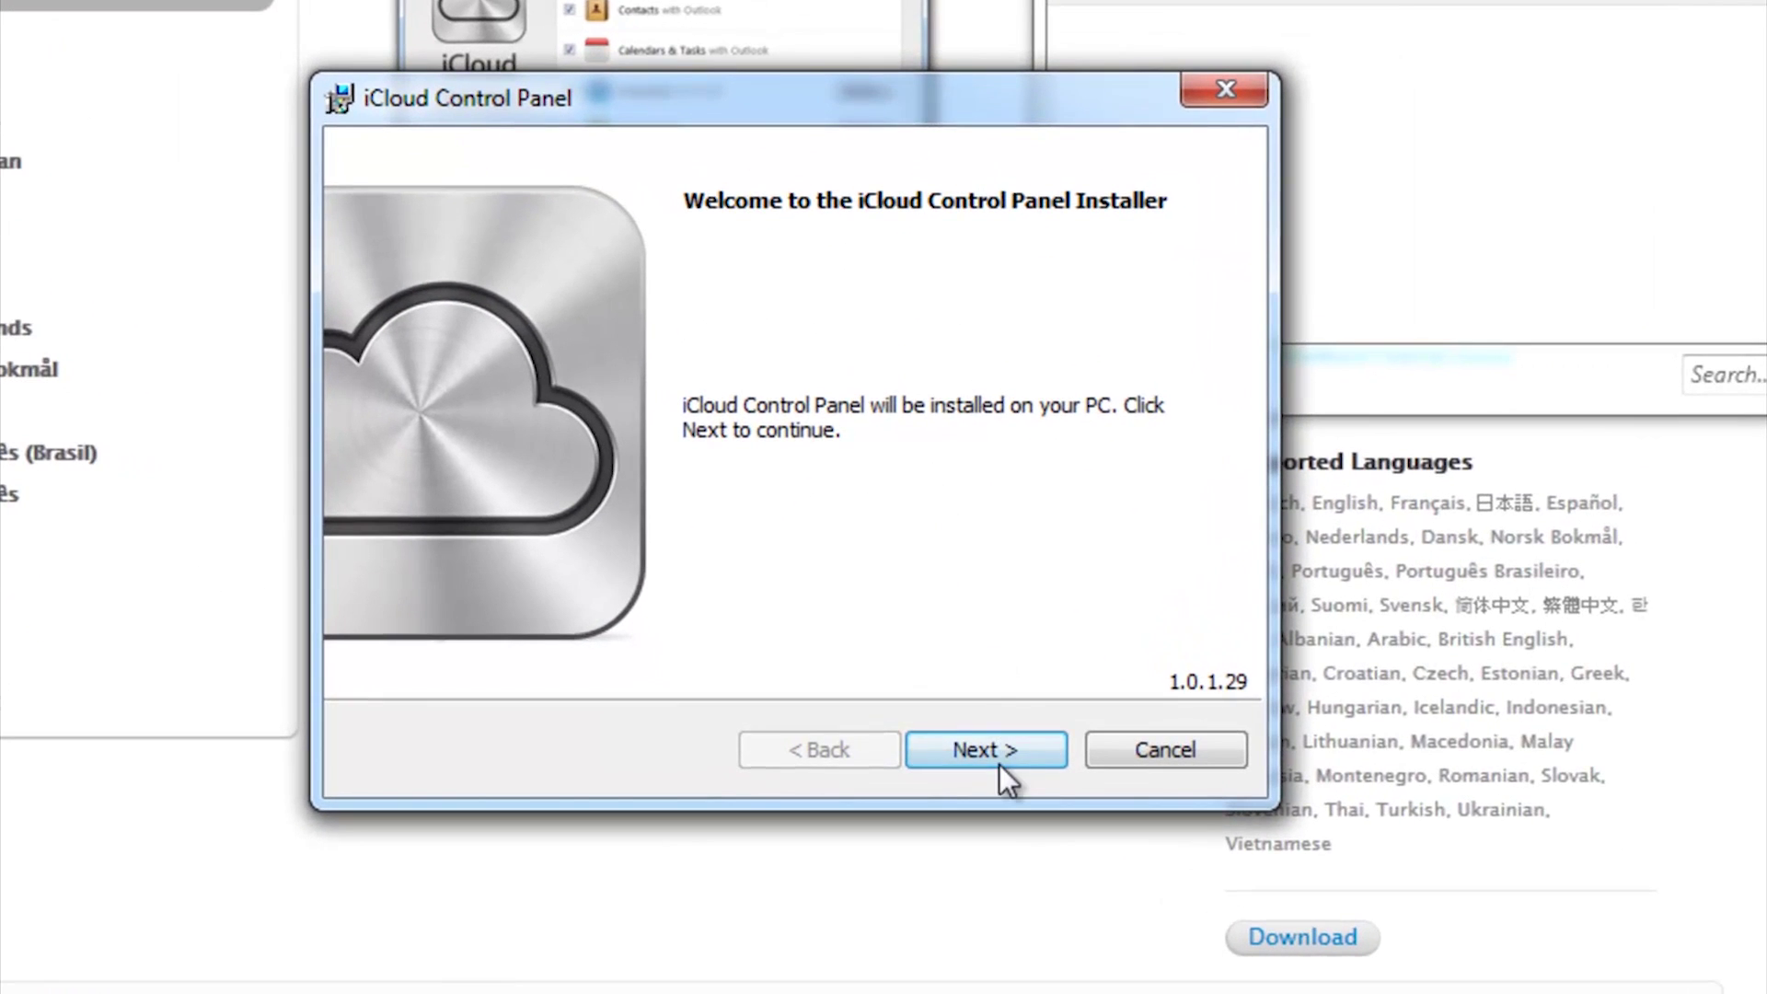
Accept the licence and install iCloud Control Panel, leaving 'Open the iCloud Control Panel' checked
{"action": "left_click", "coordinate": [994, 751]}
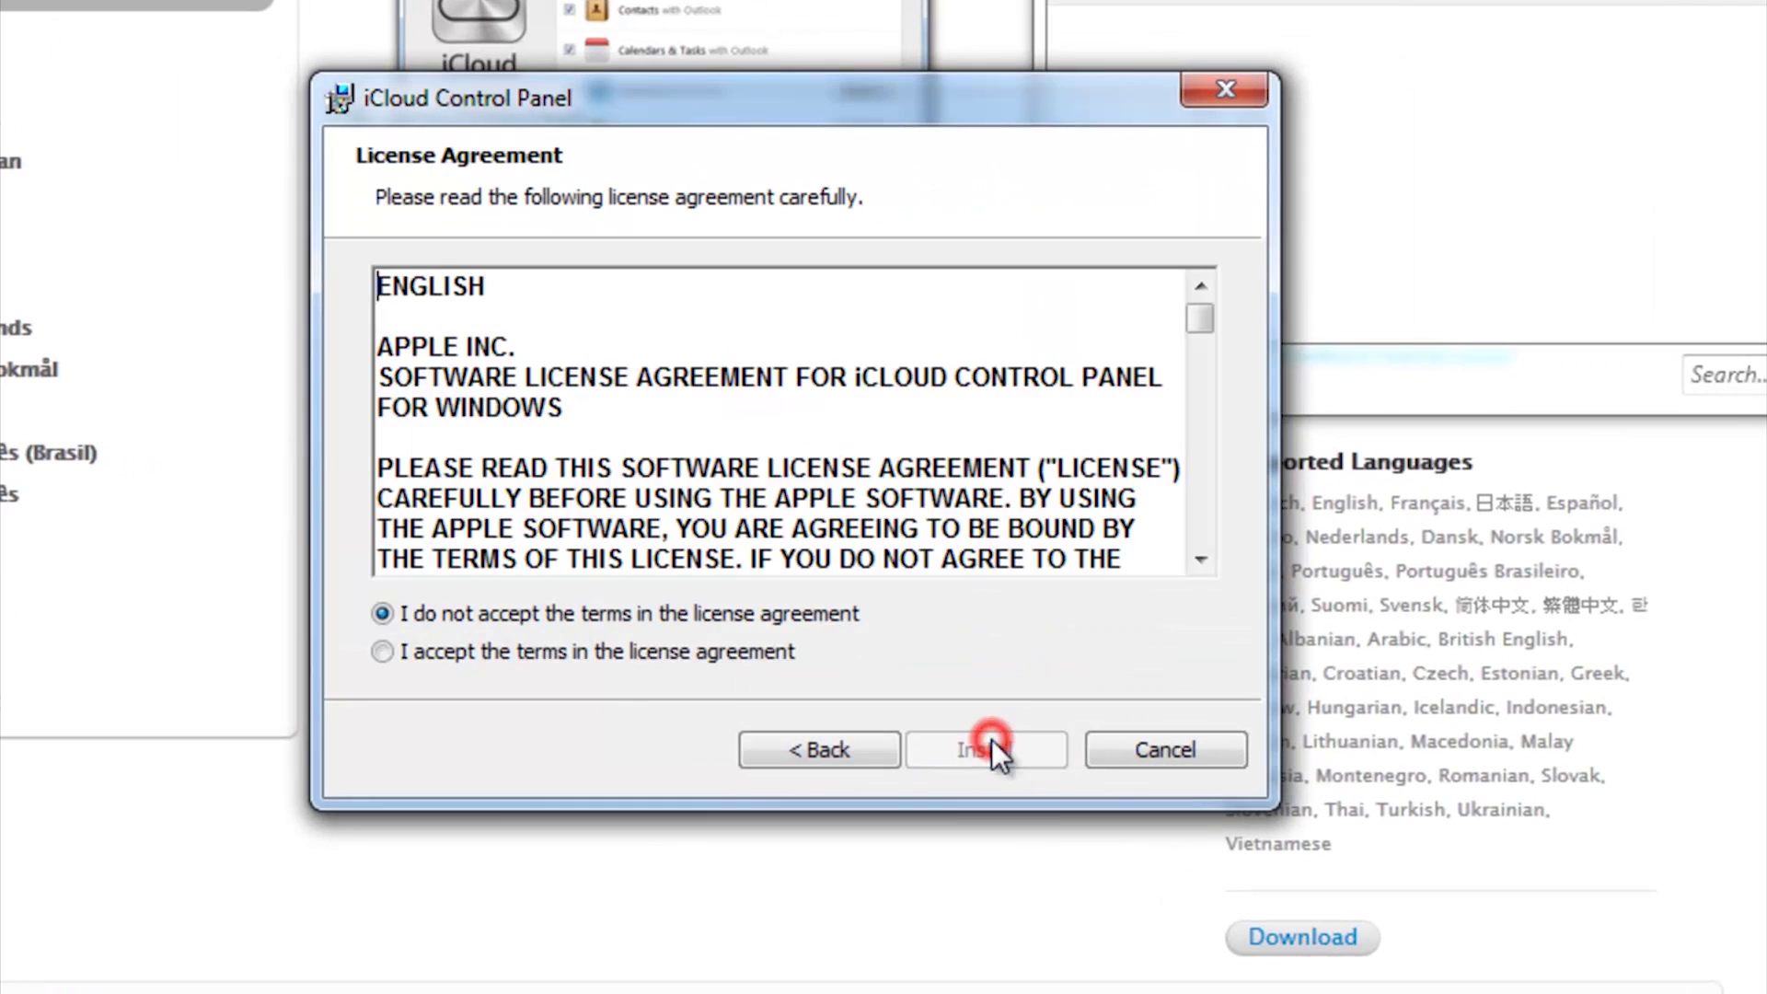
{"action": "left_click", "coordinate": [547, 649]}
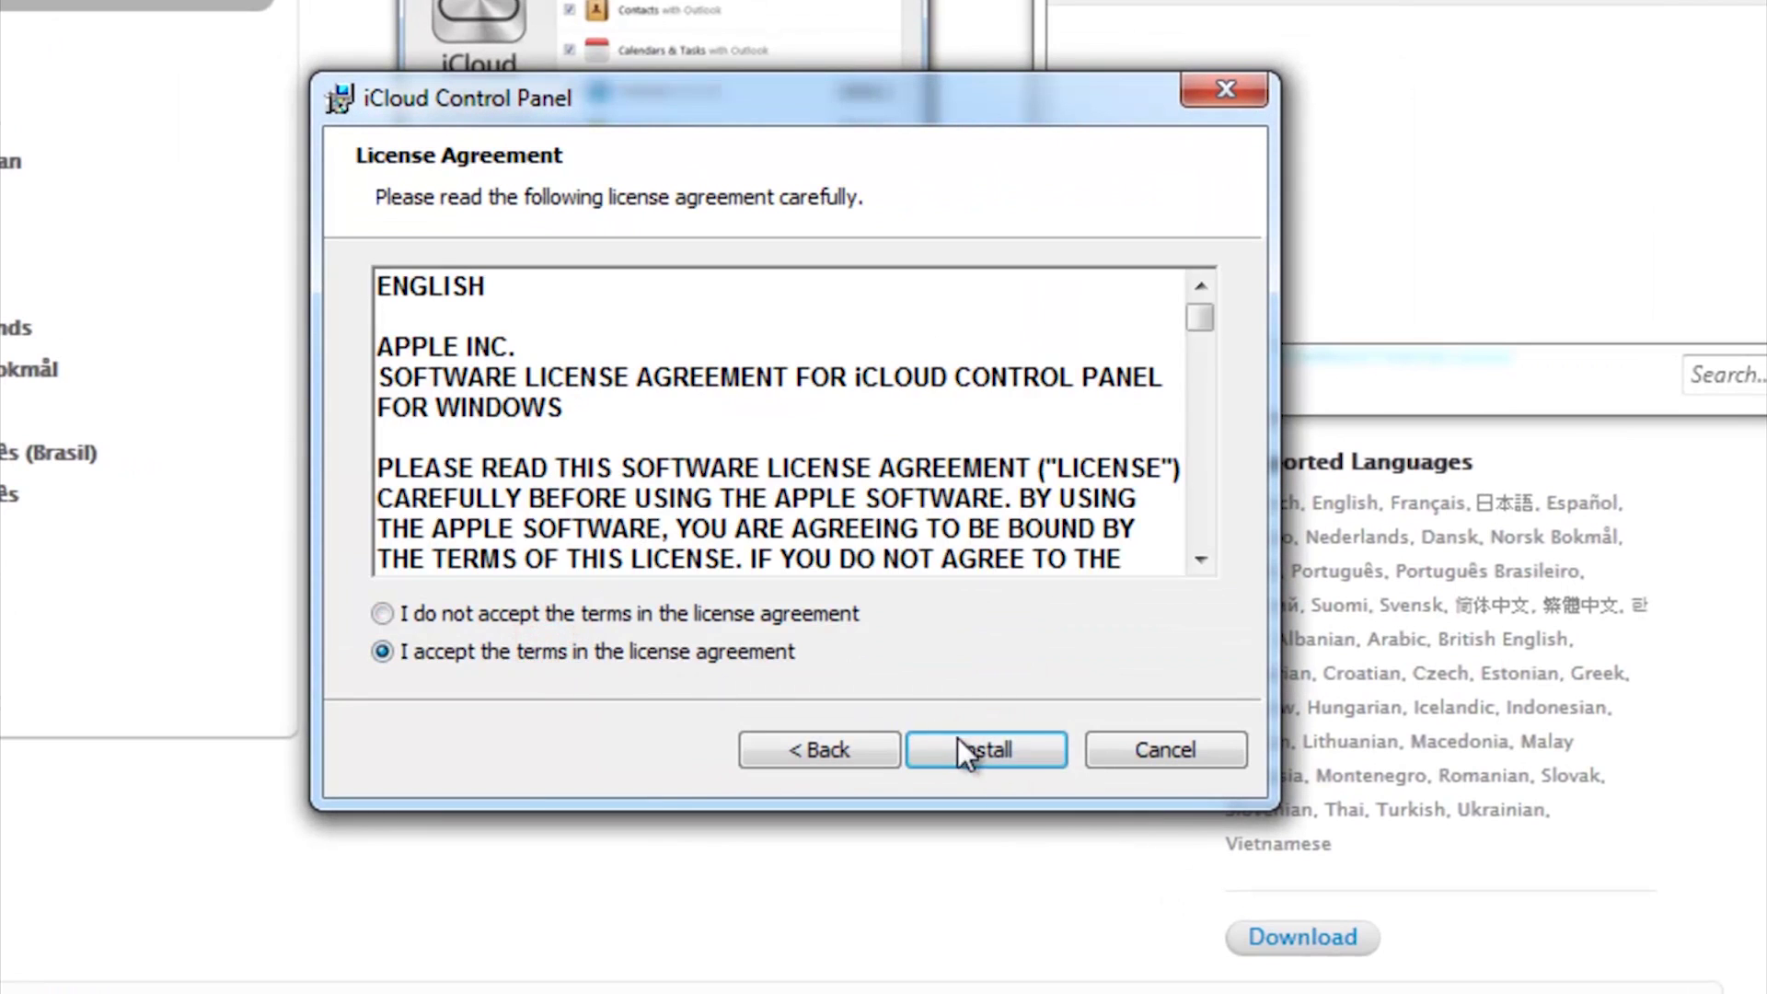
{"action": "left_click", "coordinate": [1011, 746]}
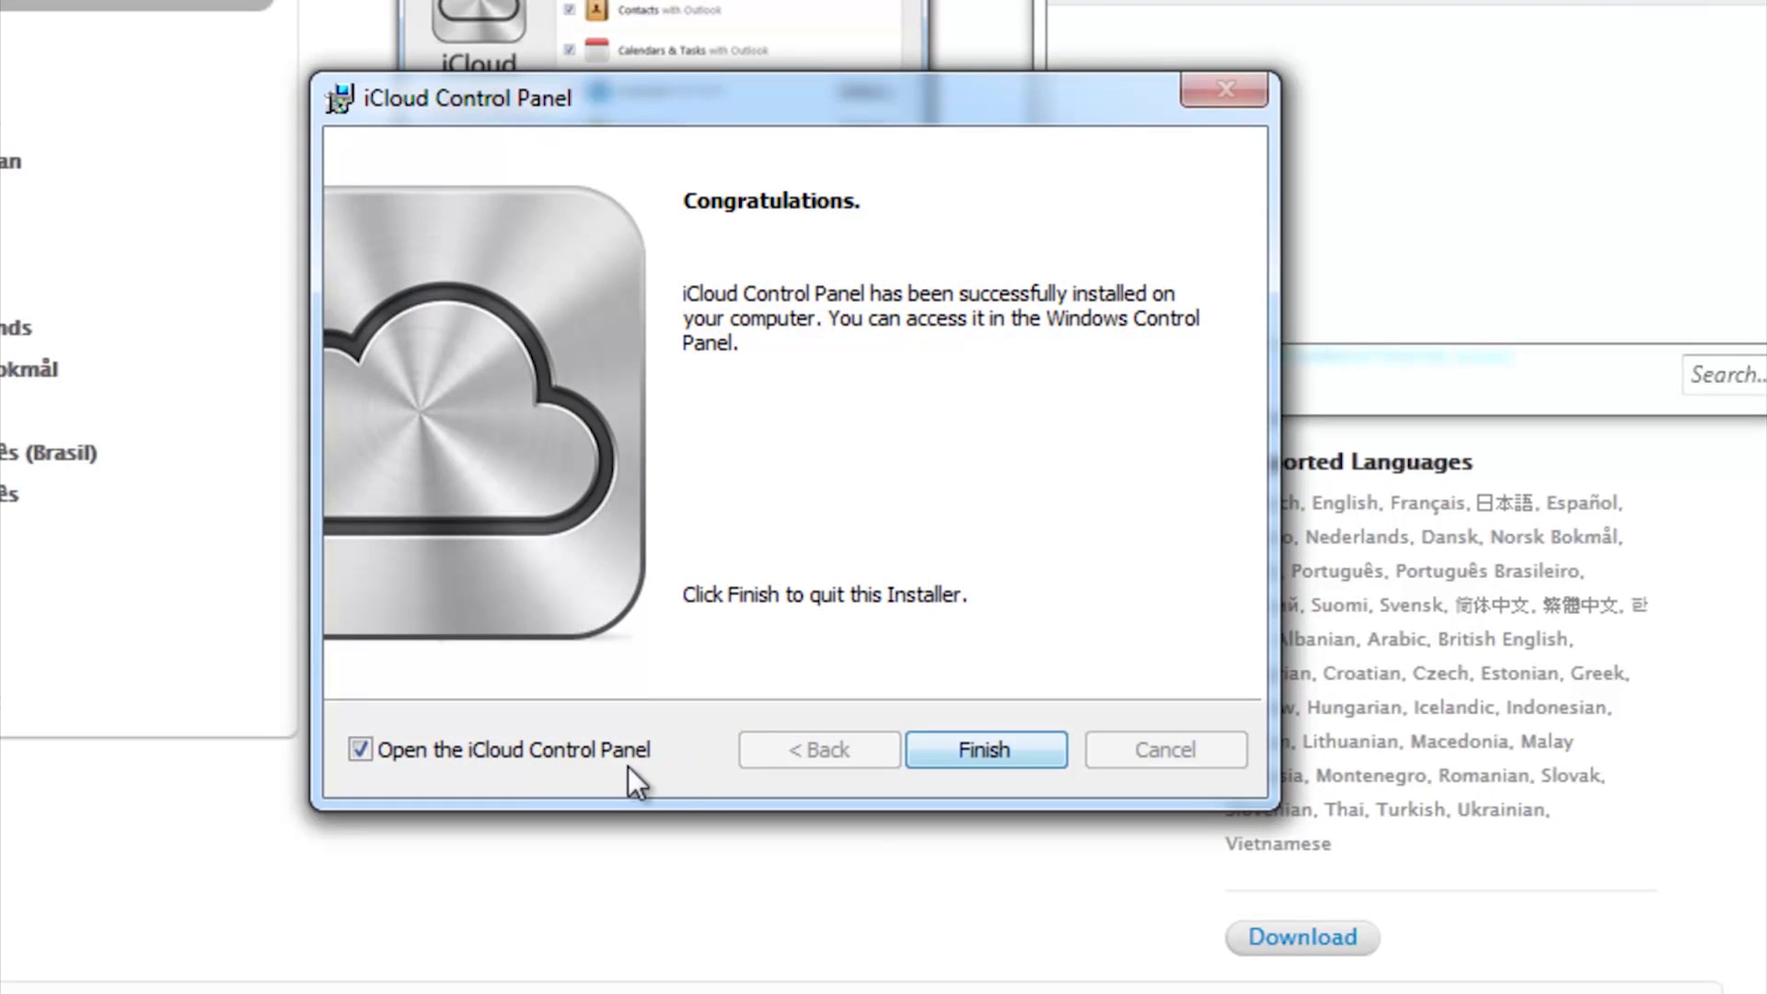
{"action": "left_click", "coordinate": [980, 743]}
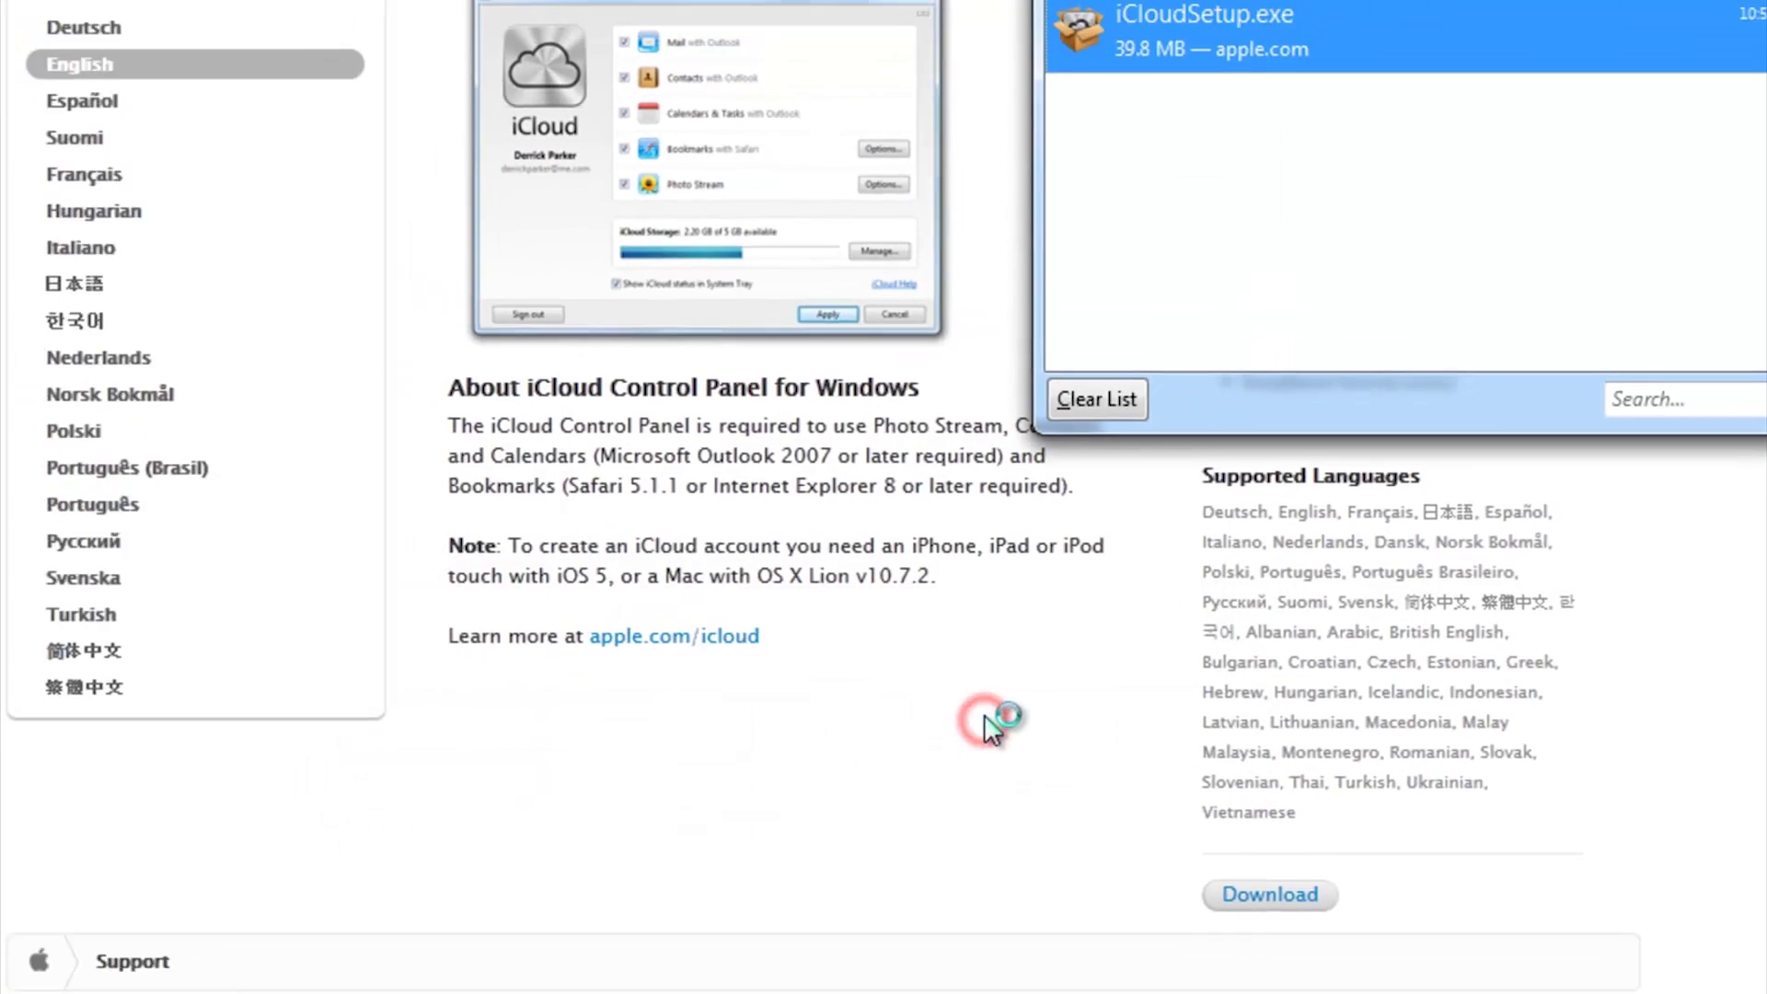
Clear and close the Firefox downloads list, then sign in with the Apple ID and password
{"action": "left_click", "coordinate": [1105, 383]}
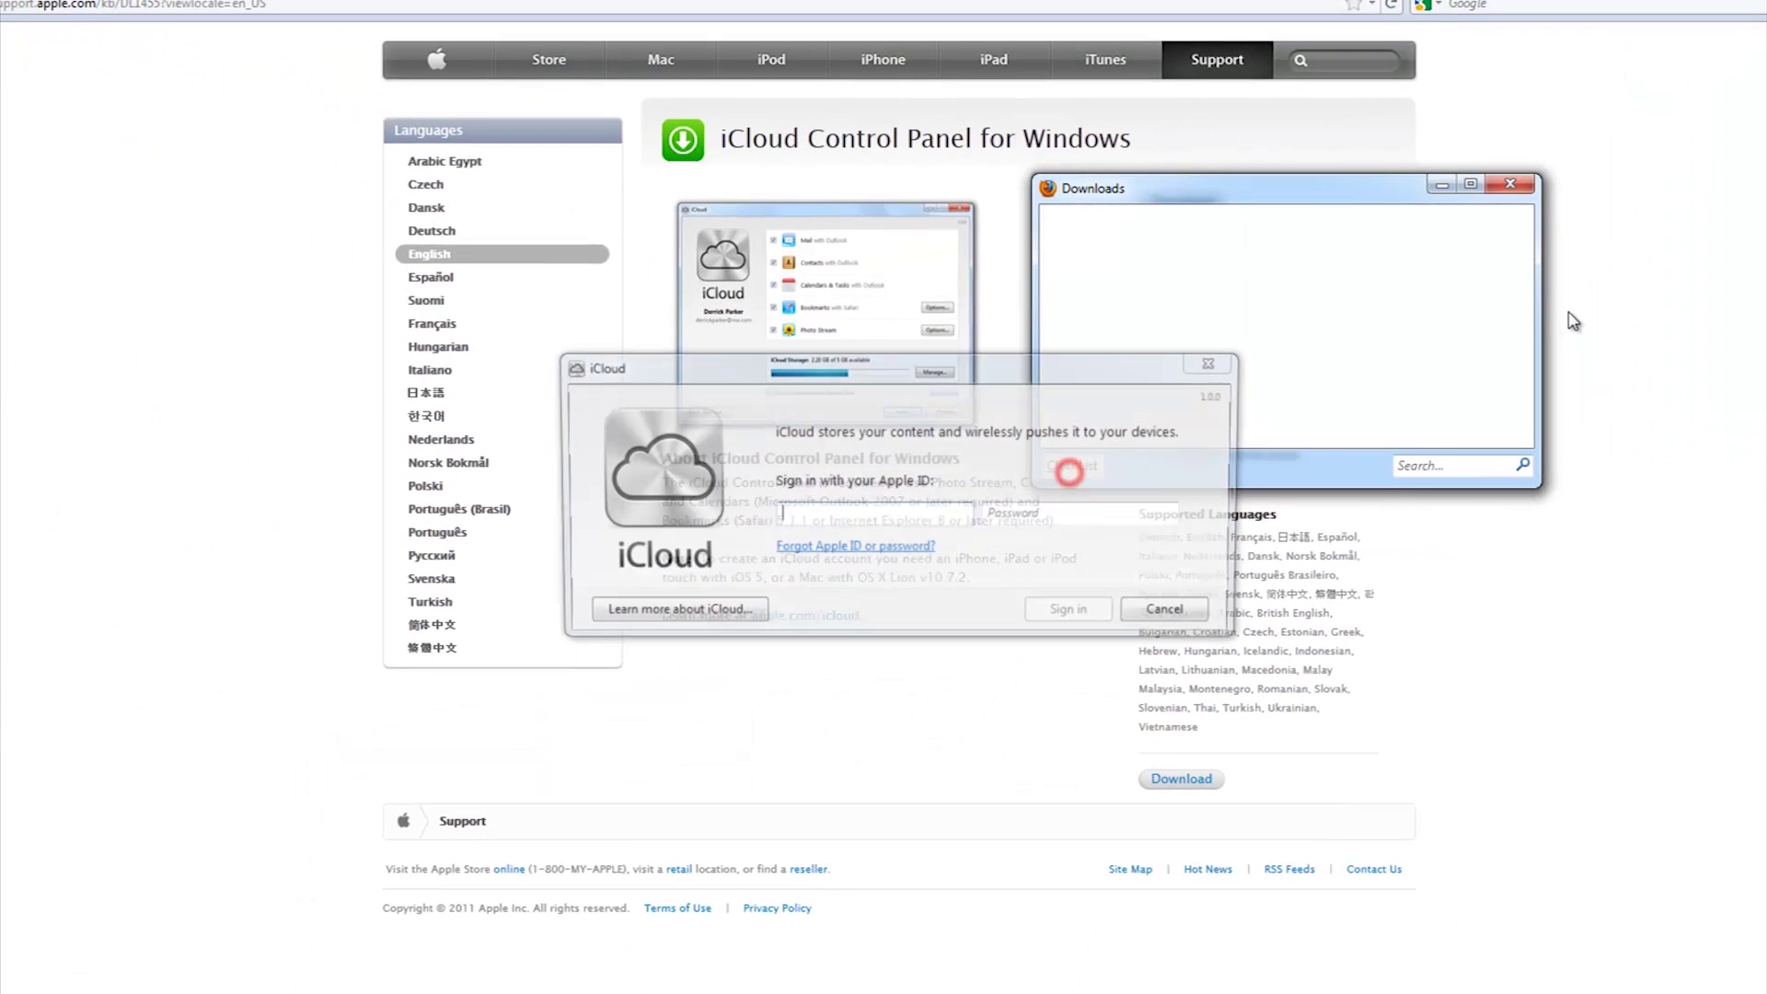
{"action": "left_click", "coordinate": [1510, 187]}
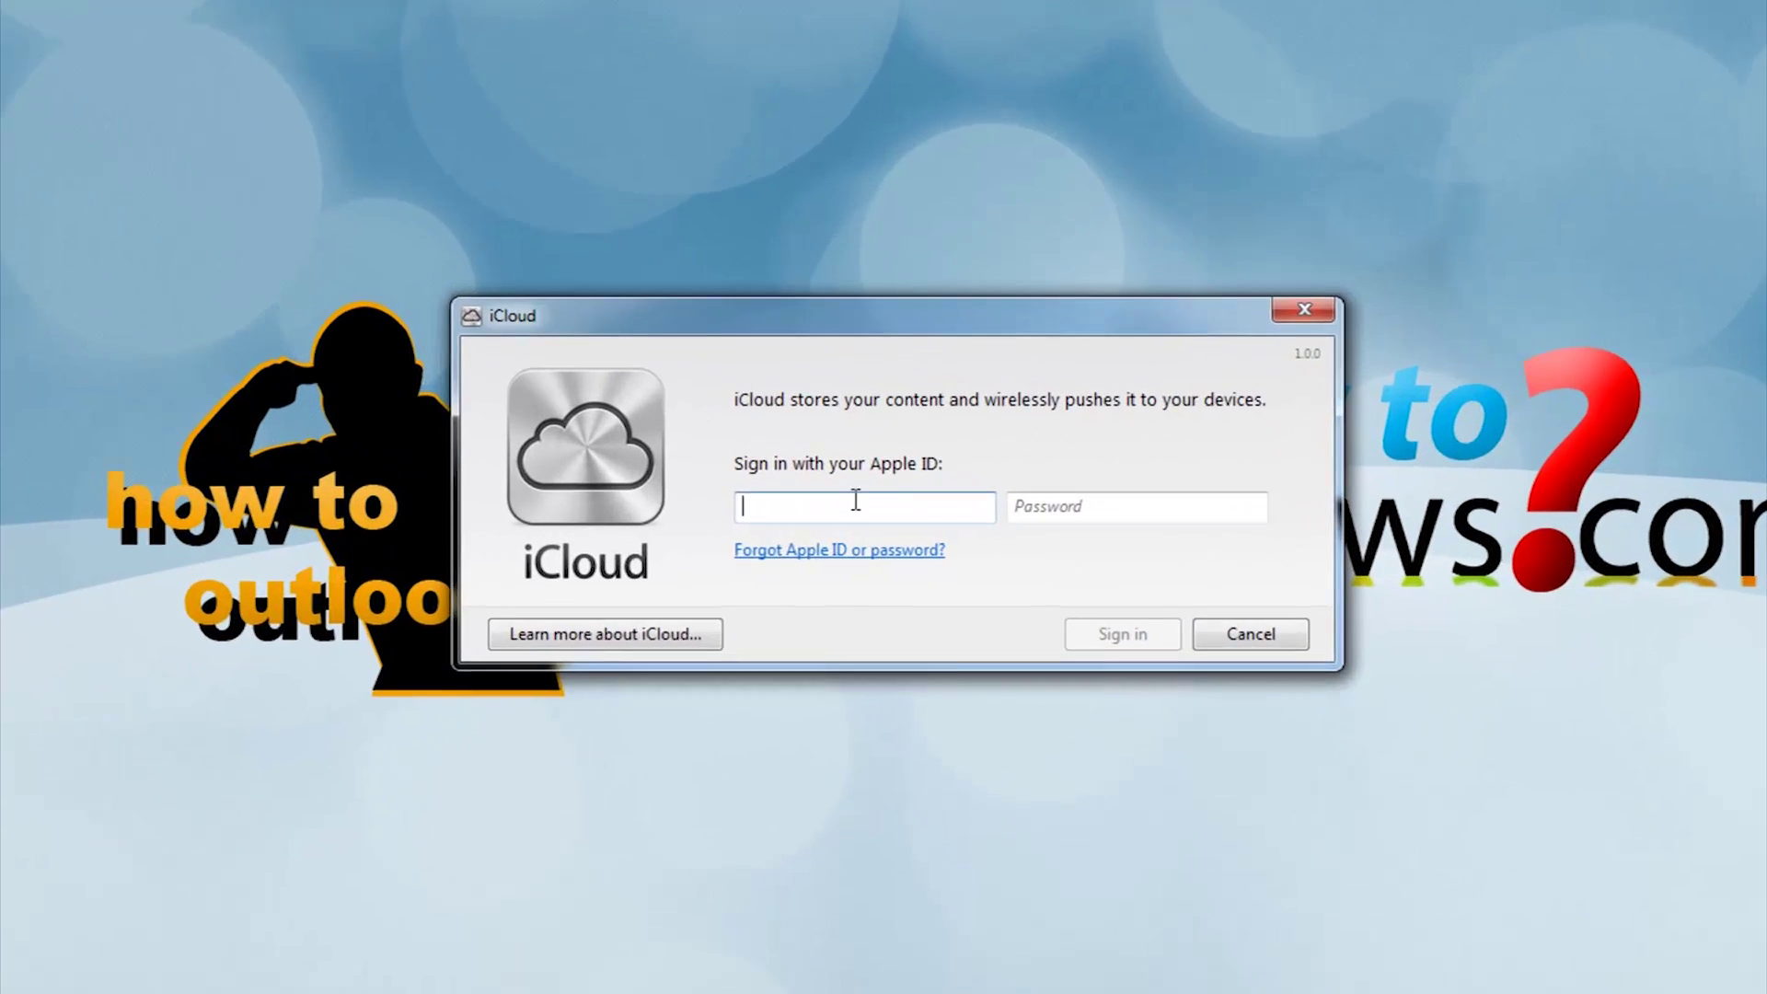
{"action": "left_click", "coordinate": [863, 515]}
{"action": "type", "text": "appleid@example.com"}
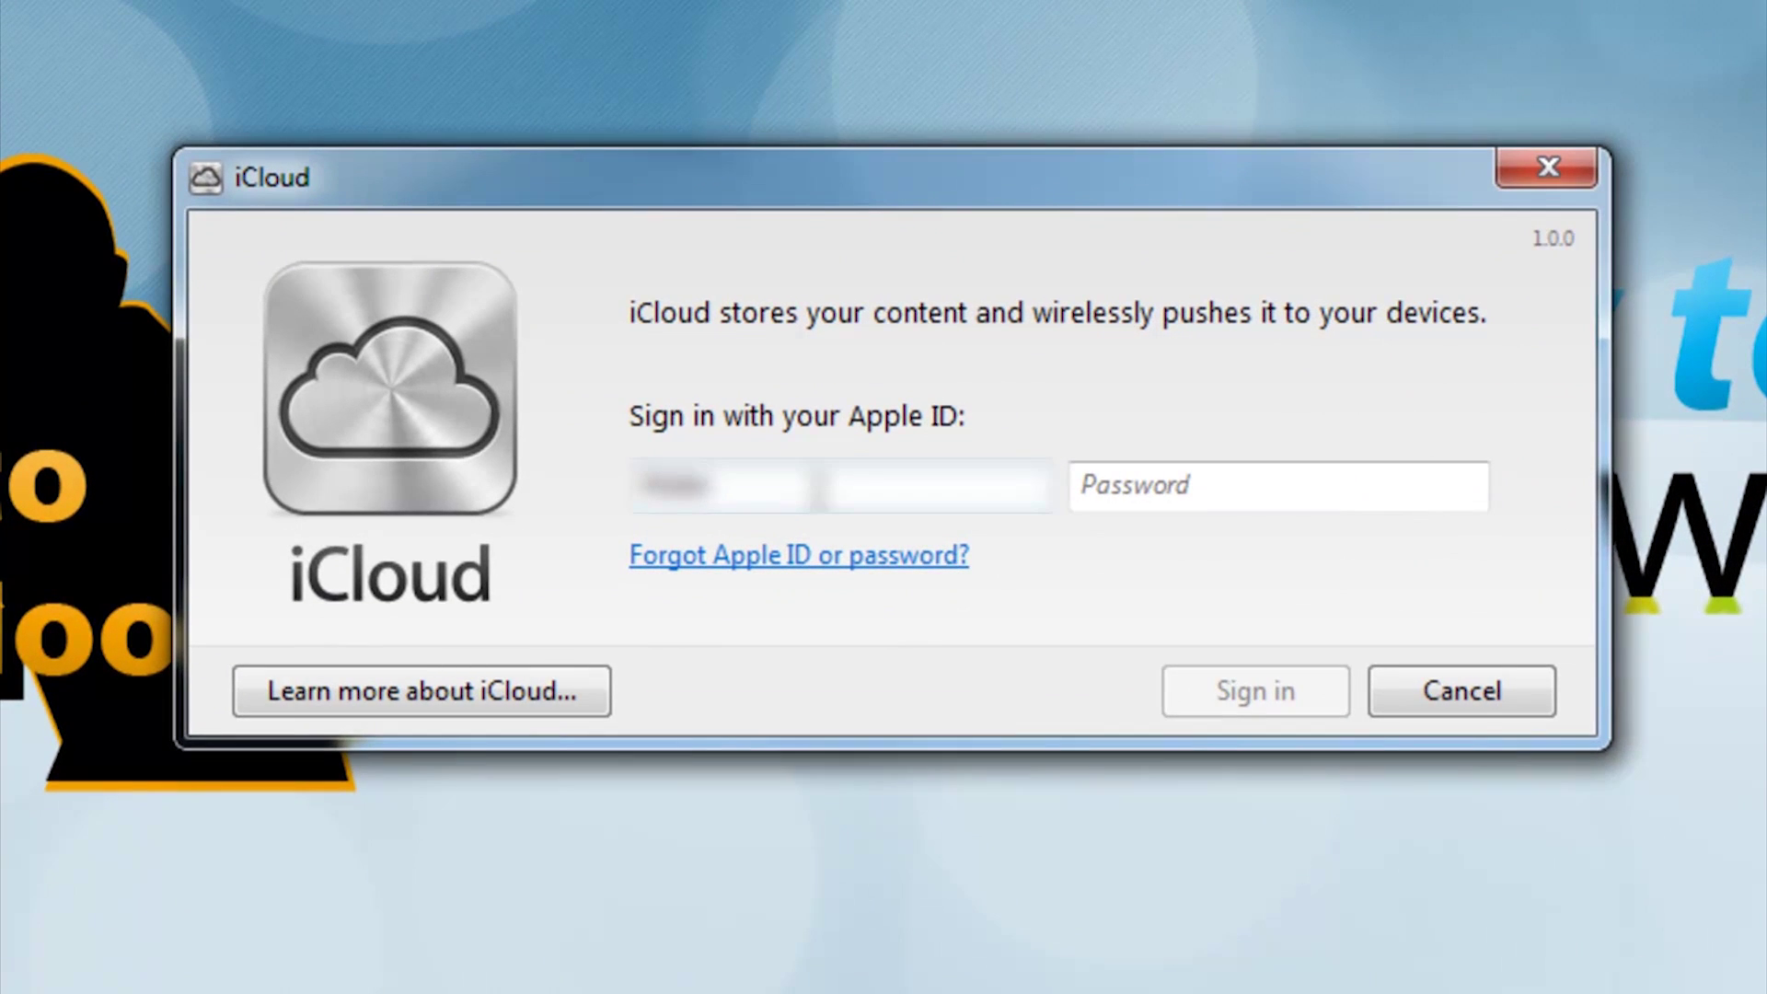
{"action": "type", "text": "loud"}
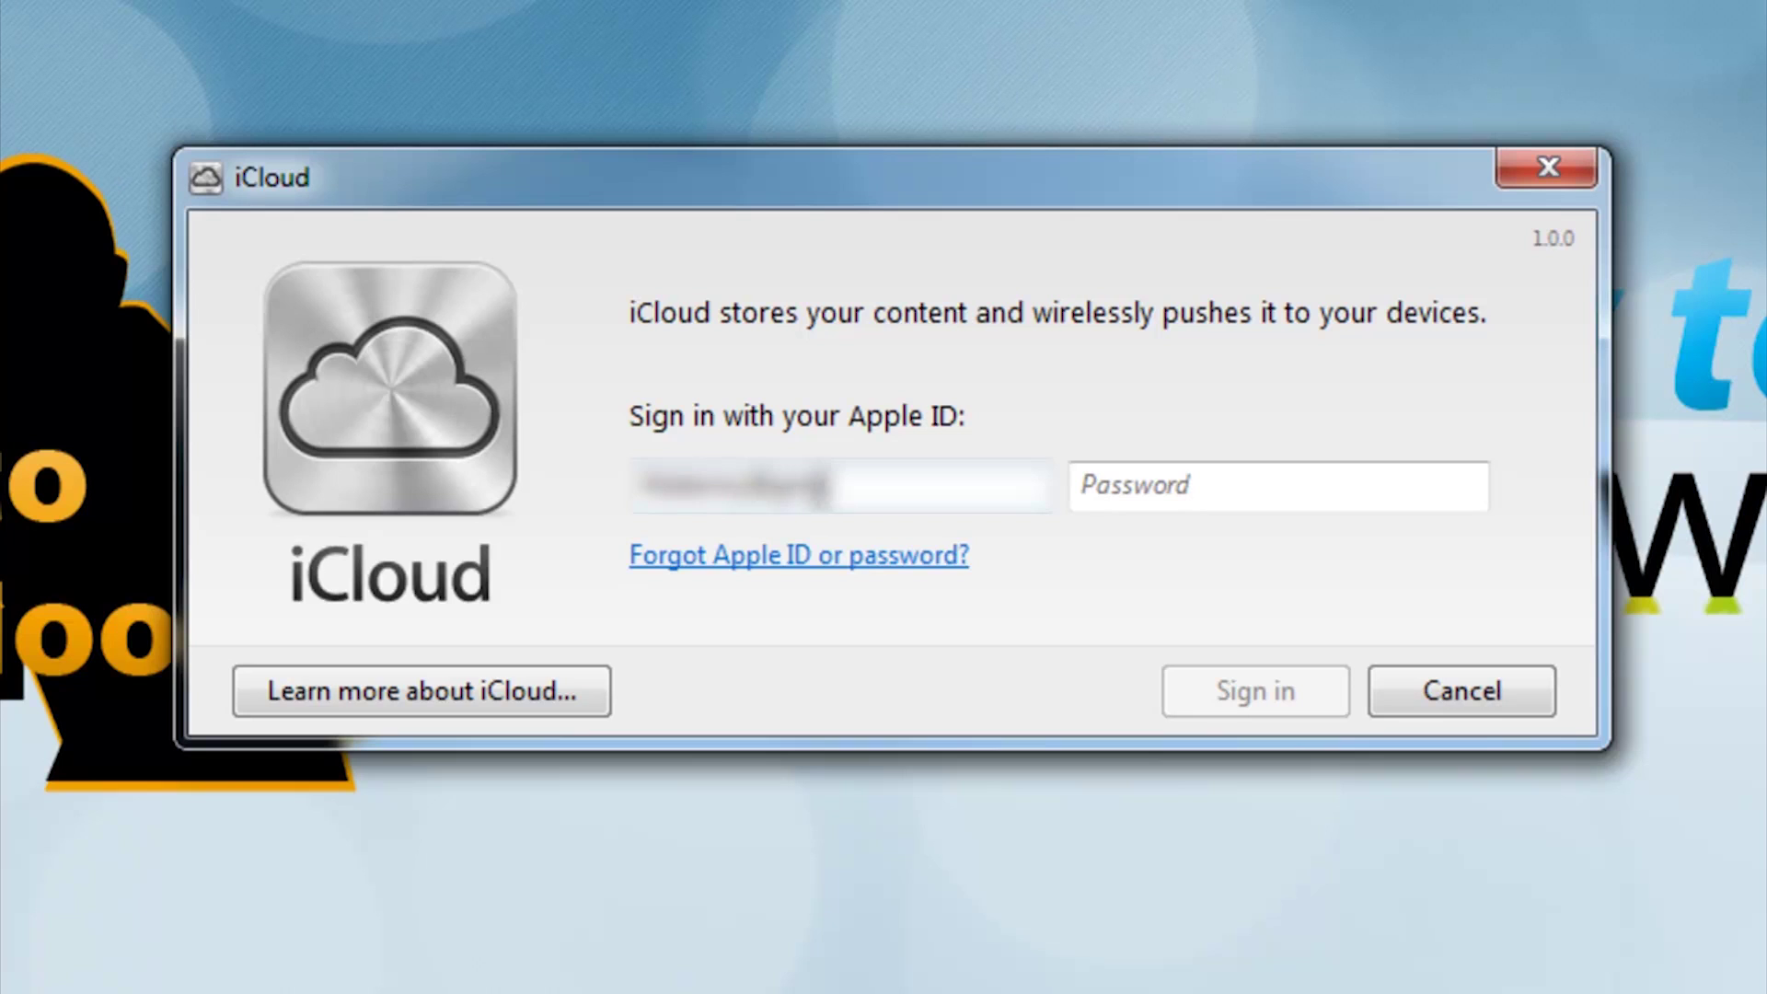
{"action": "left_click", "coordinate": [1277, 486]}
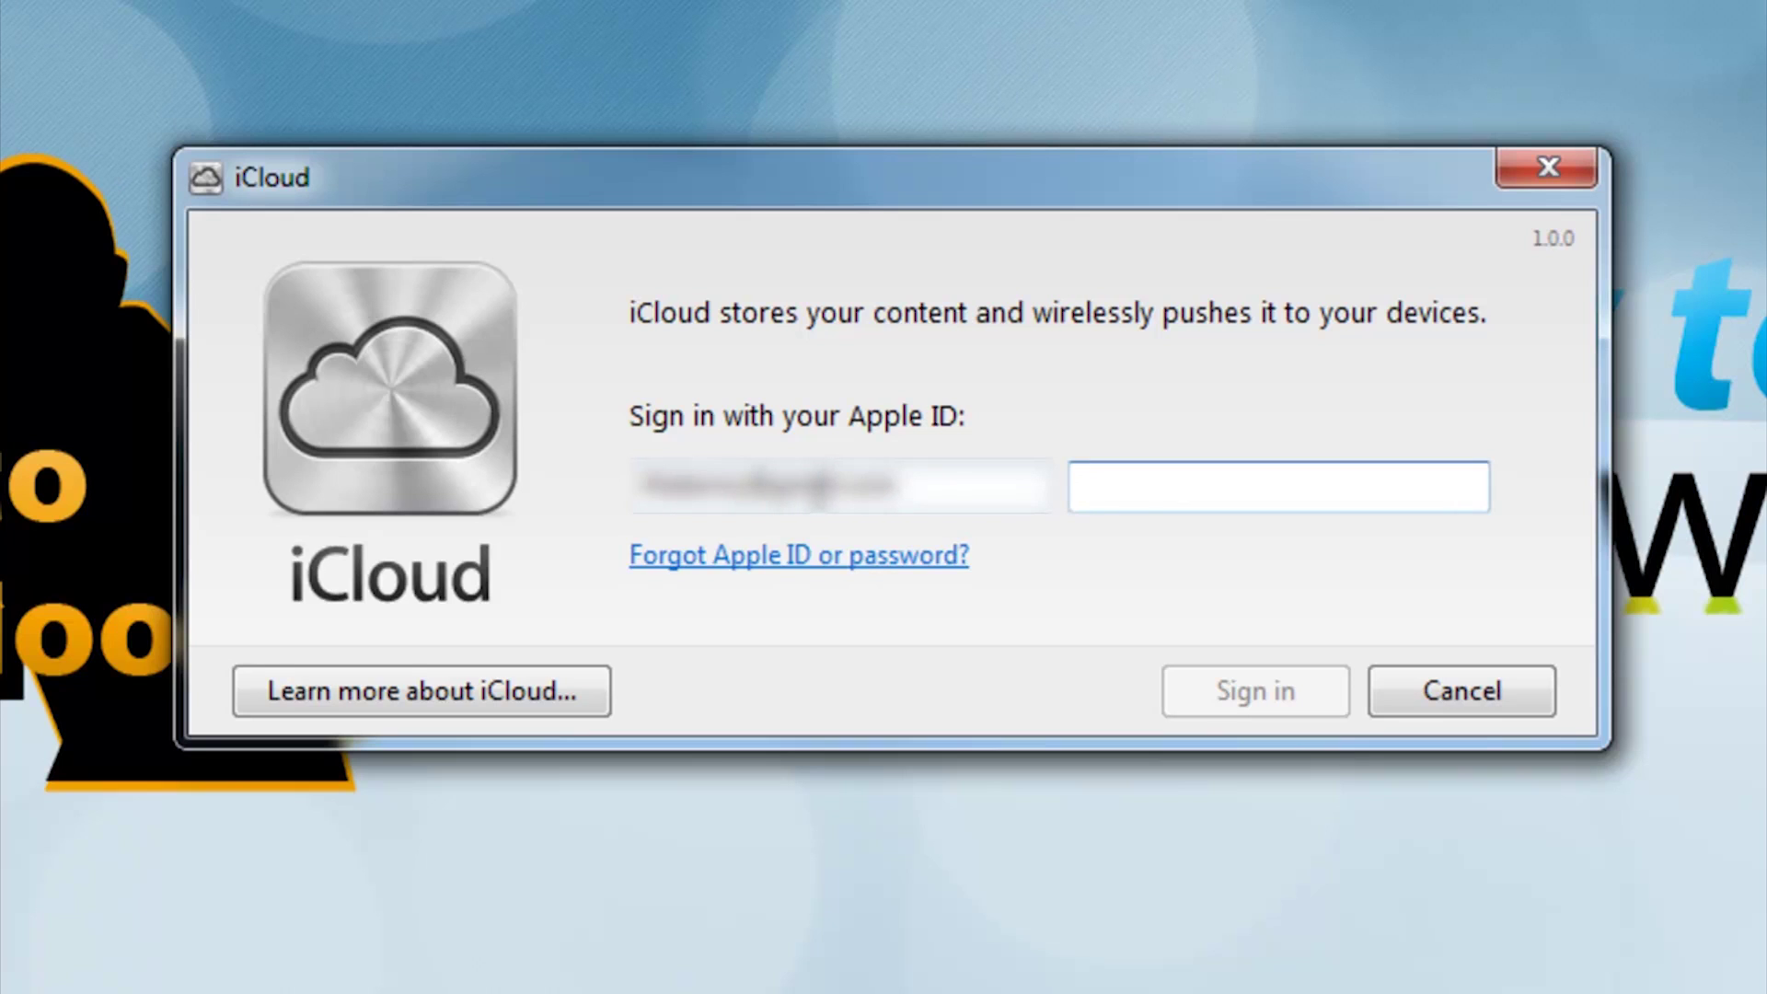
{"action": "type", "text": "**********"}
{"action": "key", "text": "Return"}
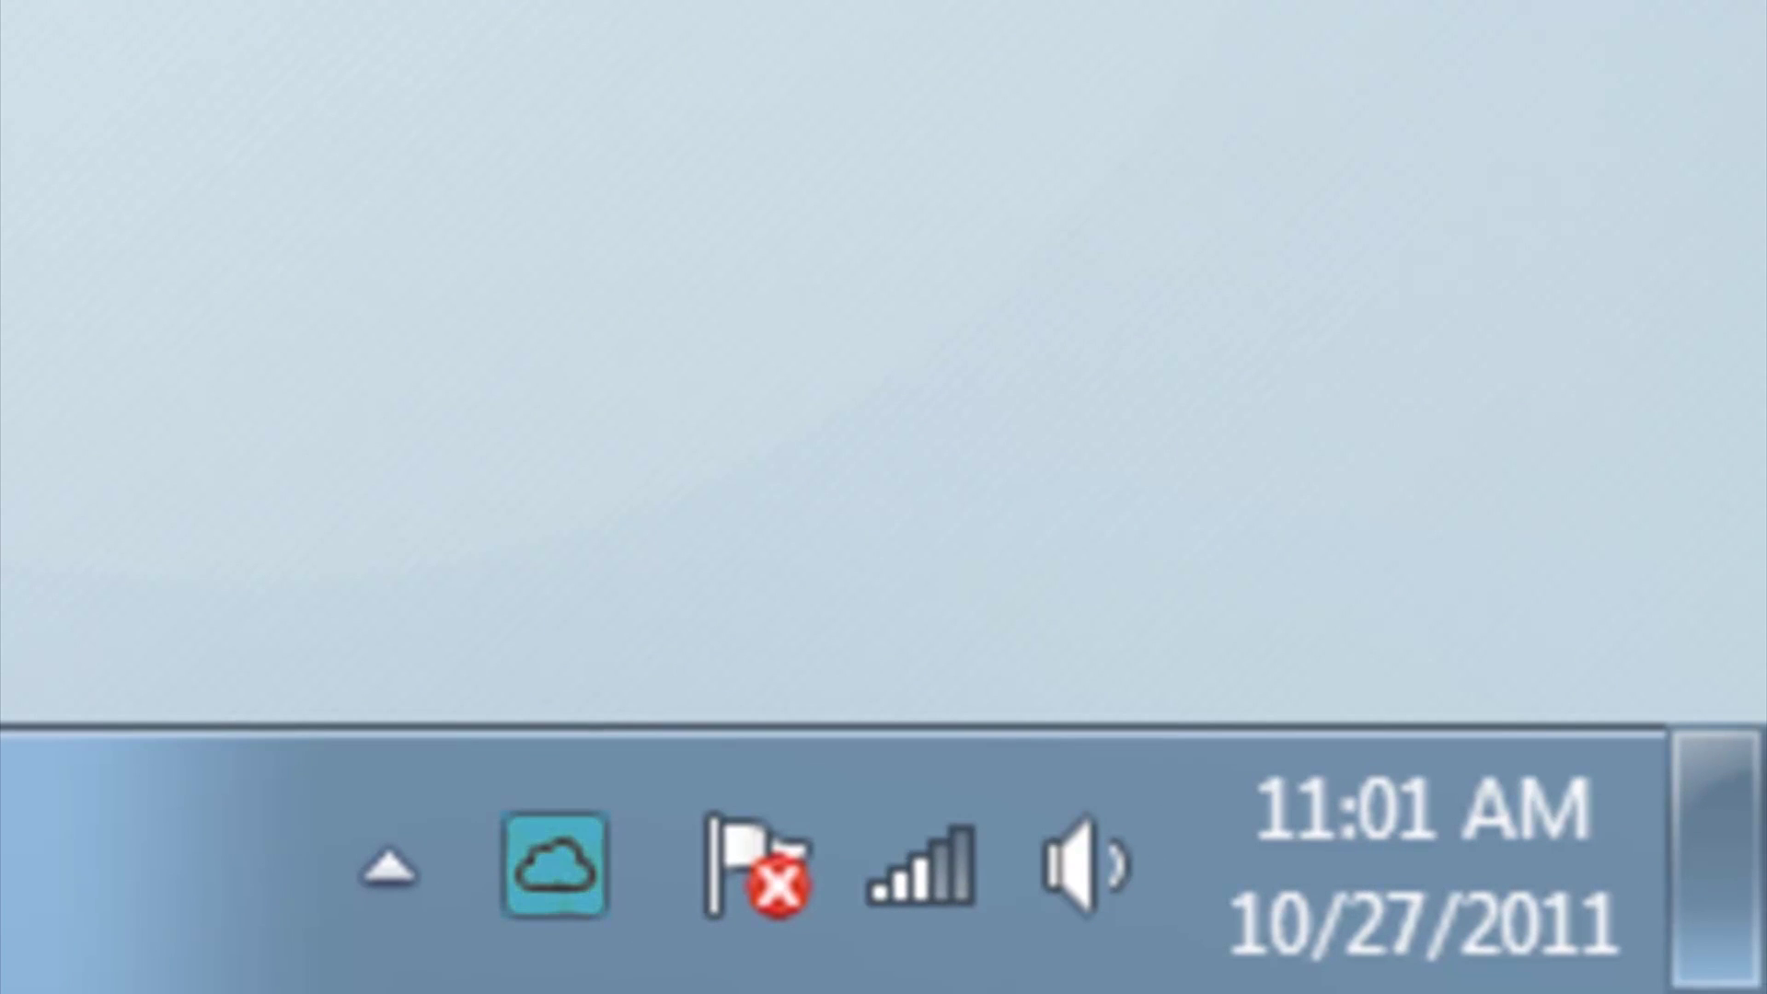
Turn on Contacts, Calendars & Tasks and Bookmarks sync, agreeing to merge bookmarks with iCloud
{"action": "left_click", "coordinate": [594, 870]}
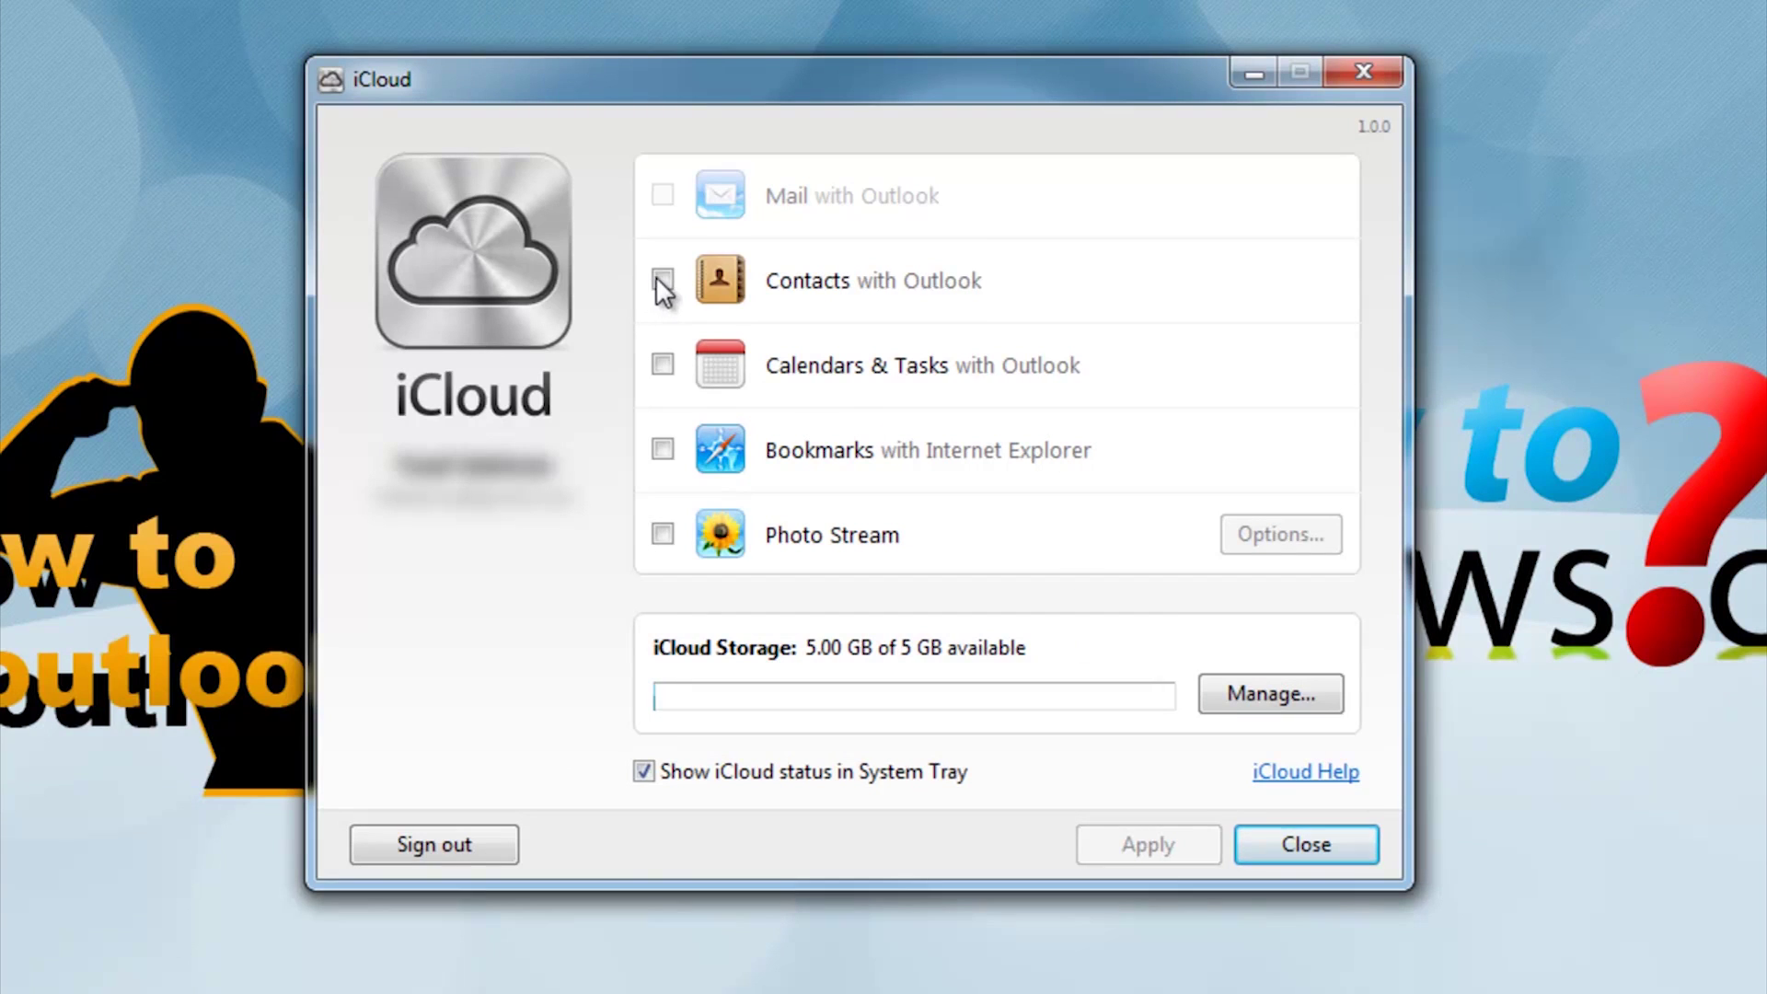
{"action": "left_click", "coordinate": [656, 277]}
{"action": "left_click", "coordinate": [661, 363]}
{"action": "left_click", "coordinate": [657, 450]}
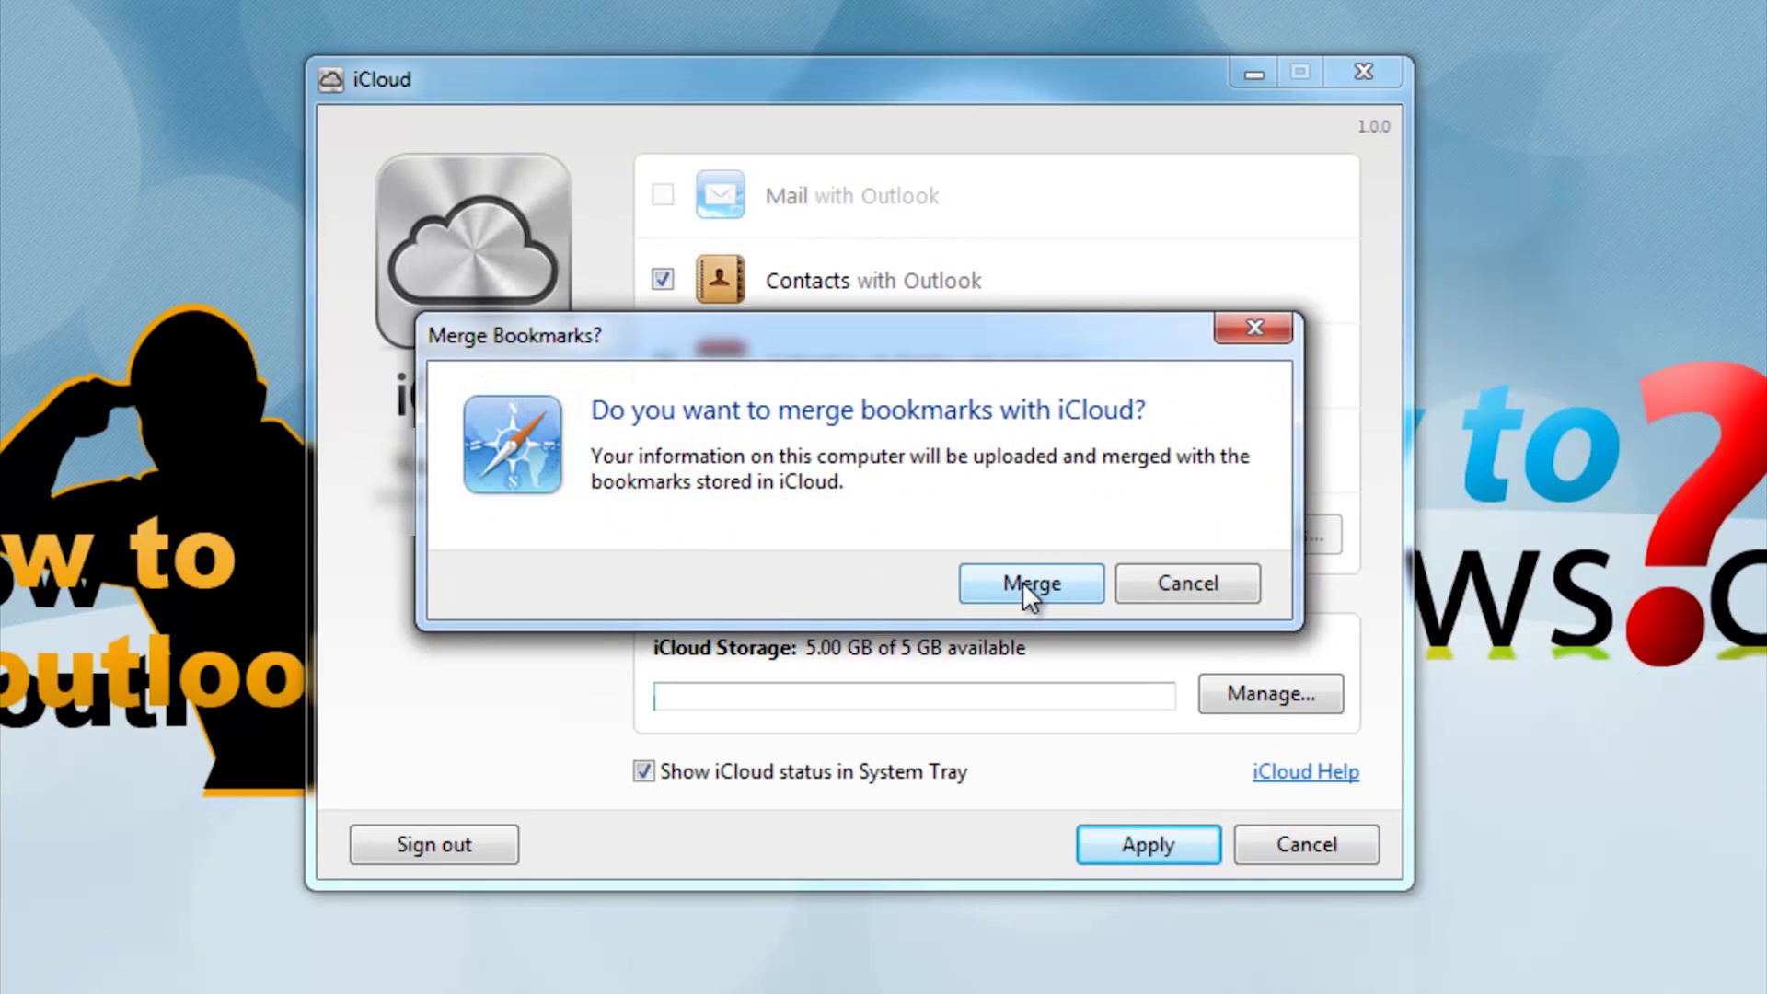
{"action": "left_click", "coordinate": [1027, 580]}
Leave Photo Stream off, apply, and dismiss the Outlook configuration problem message
{"action": "left_click", "coordinate": [662, 534]}
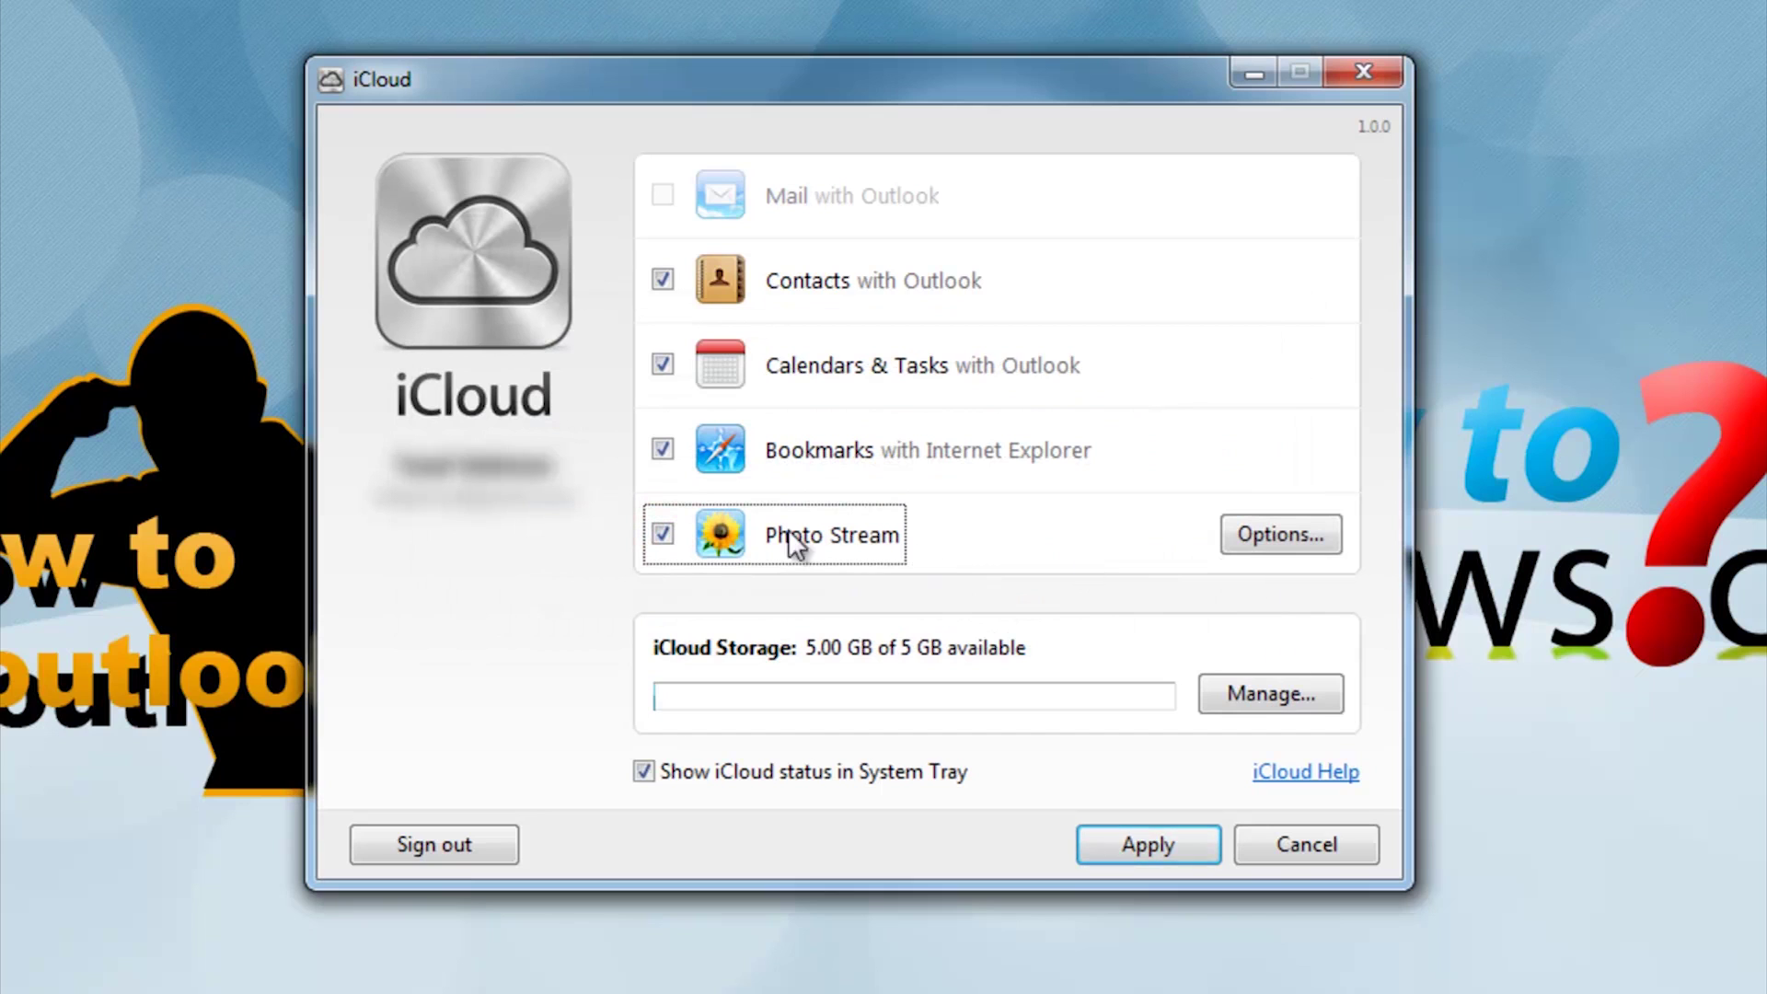
{"action": "left_click", "coordinate": [661, 535]}
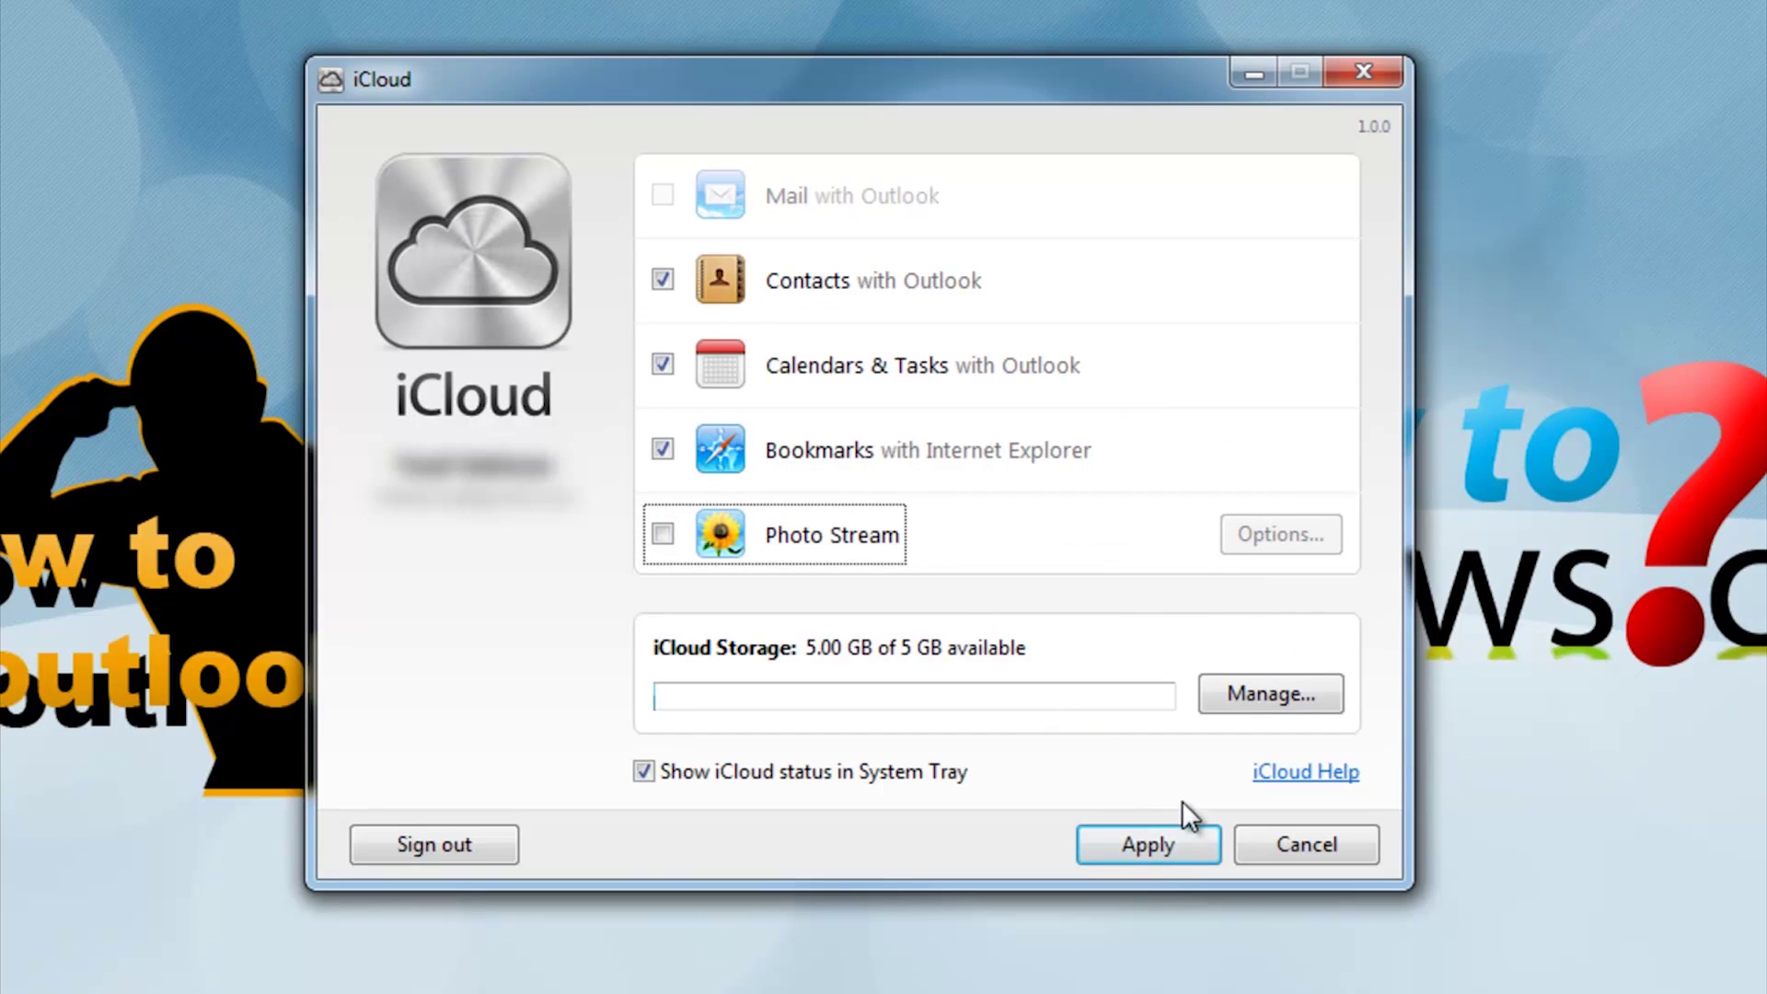
{"action": "left_click", "coordinate": [1159, 844]}
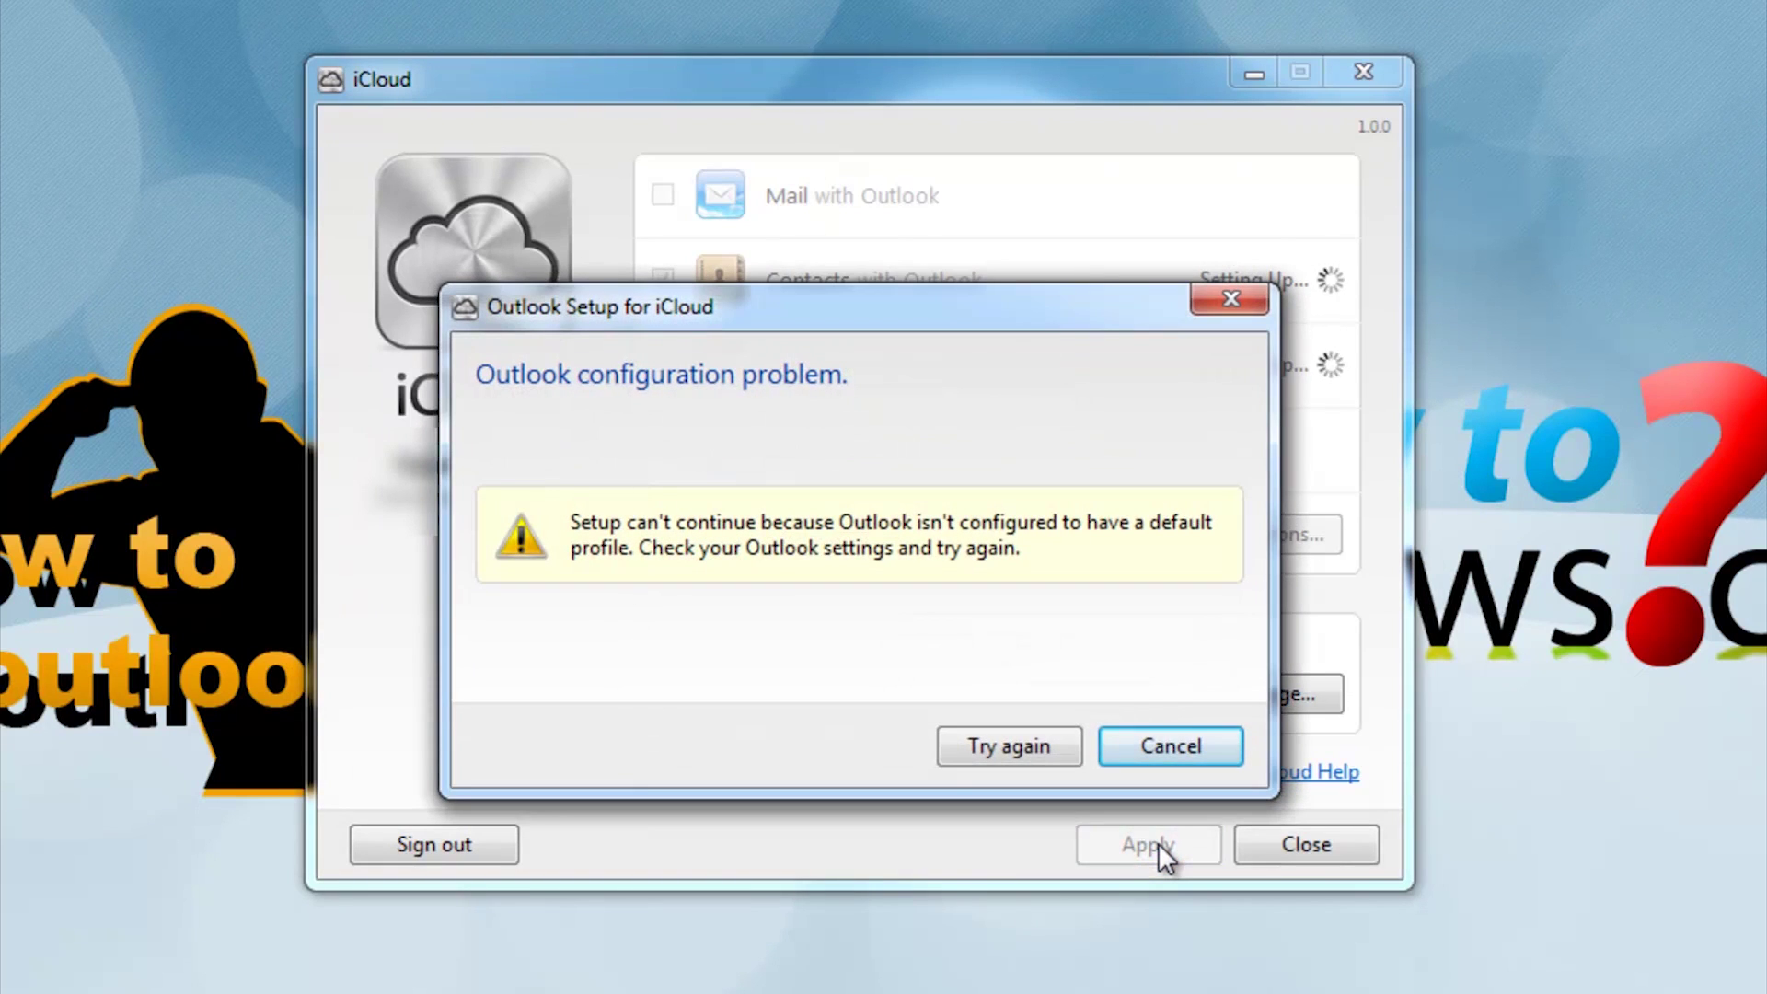
{"action": "left_click", "coordinate": [1158, 746]}
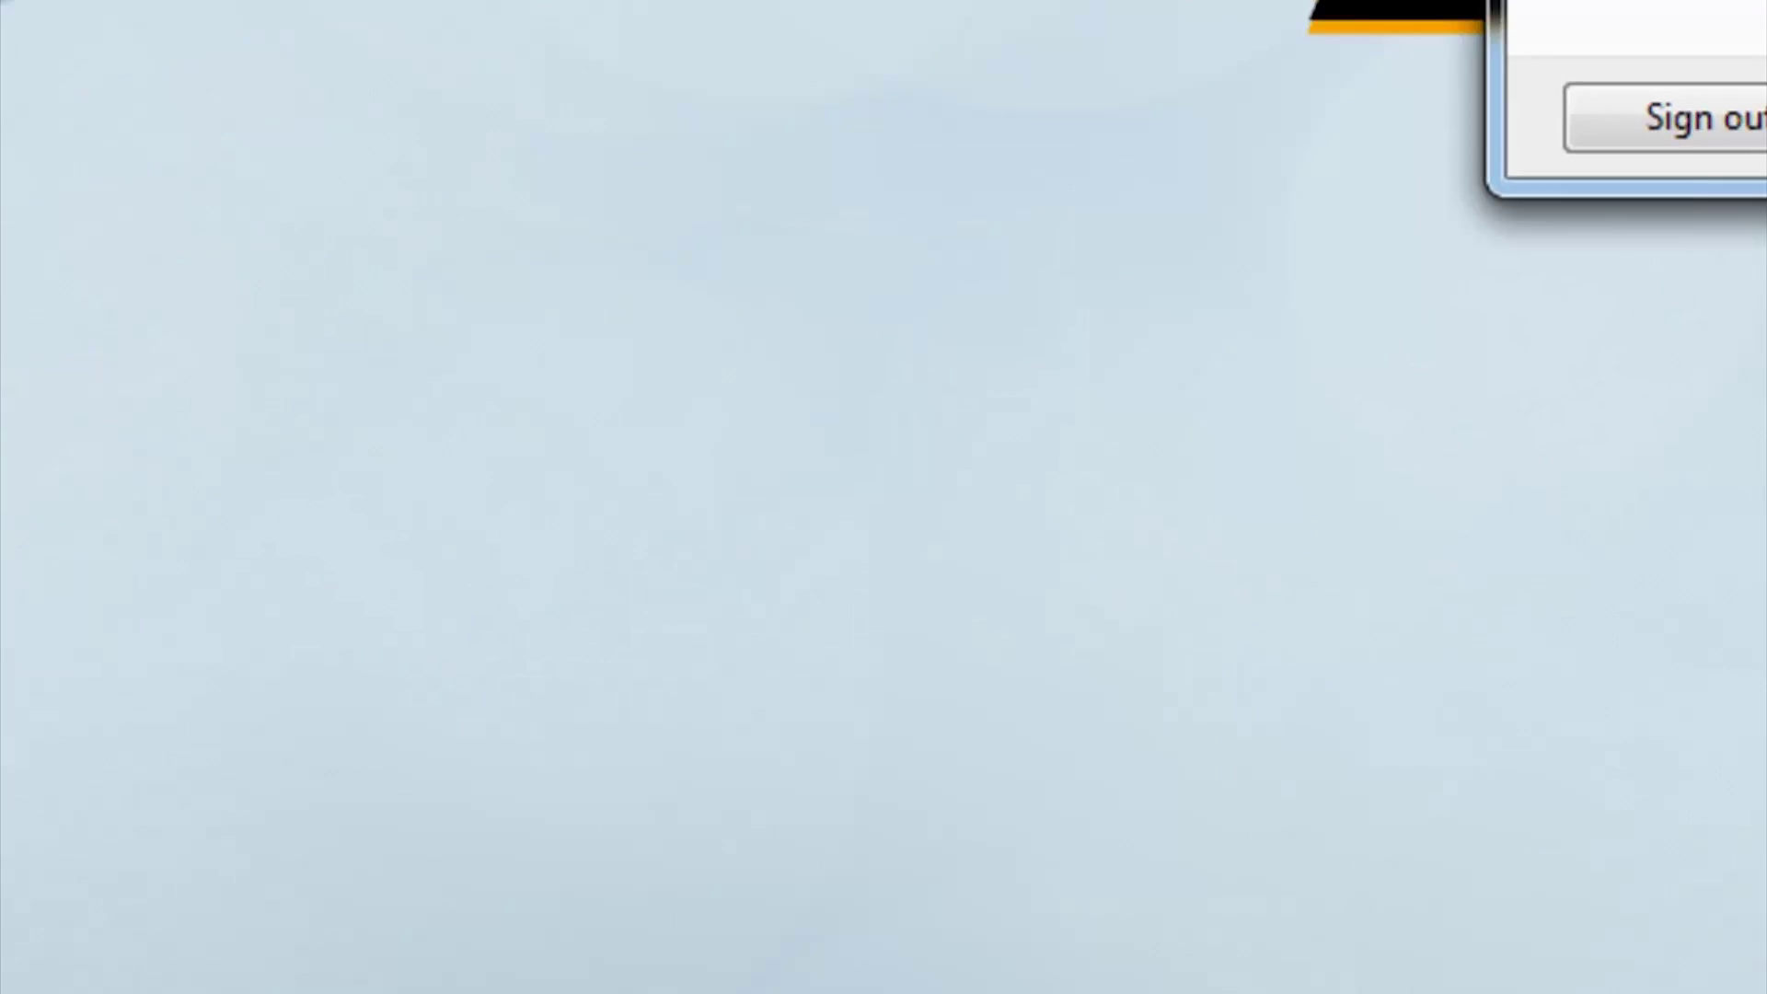
Launch Outlook 2010 from Start > All Programs > Microsoft Office and choose to configure an e-mail account
{"action": "left_click", "coordinate": [110, 920]}
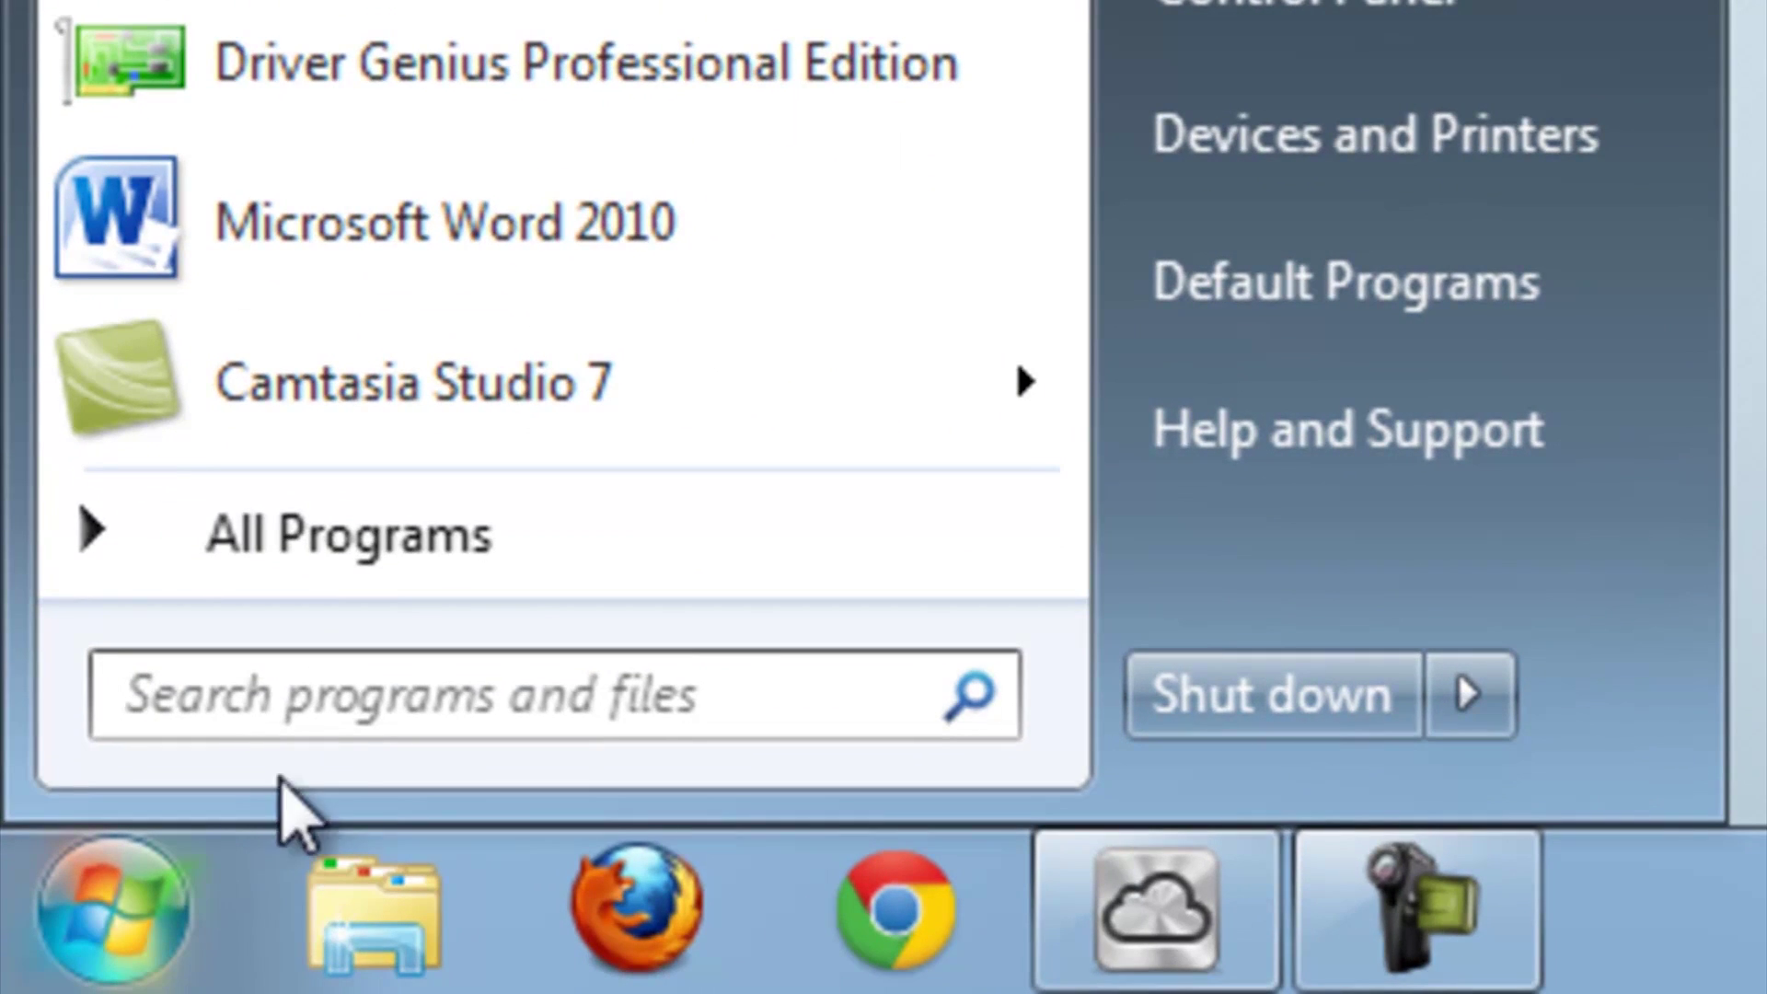
{"action": "left_click", "coordinate": [467, 560]}
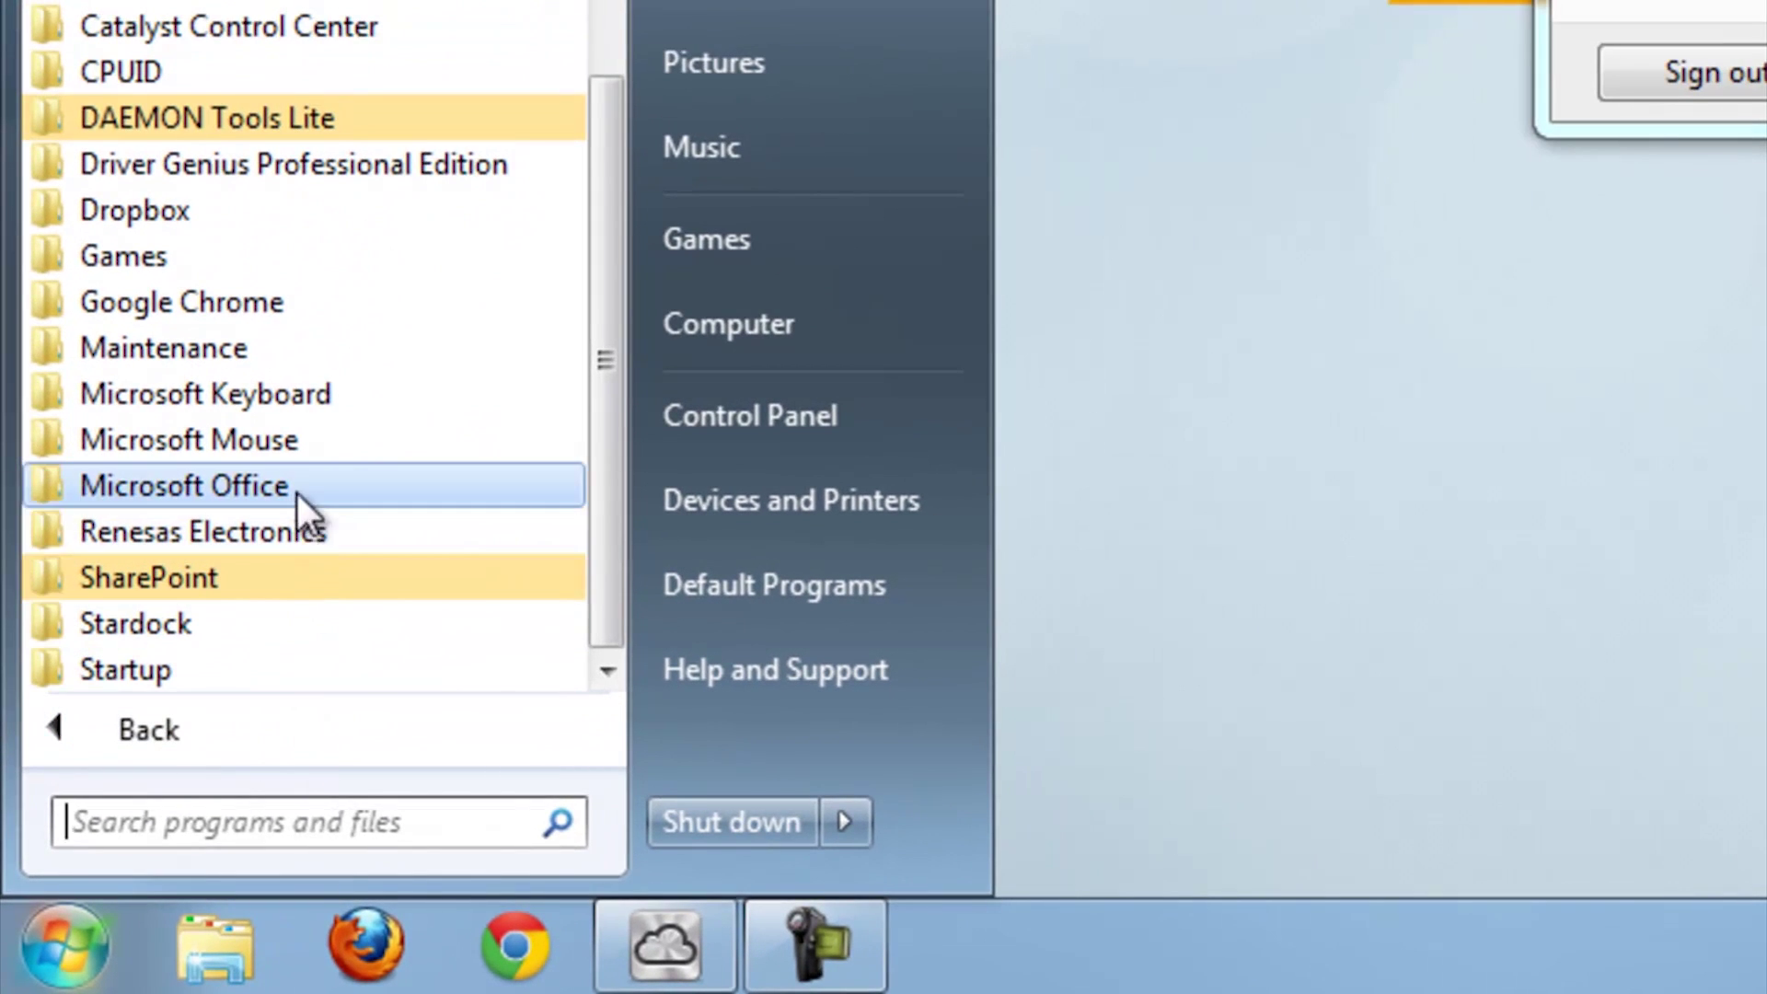
{"action": "left_click", "coordinate": [297, 493]}
{"action": "left_click", "coordinate": [310, 442]}
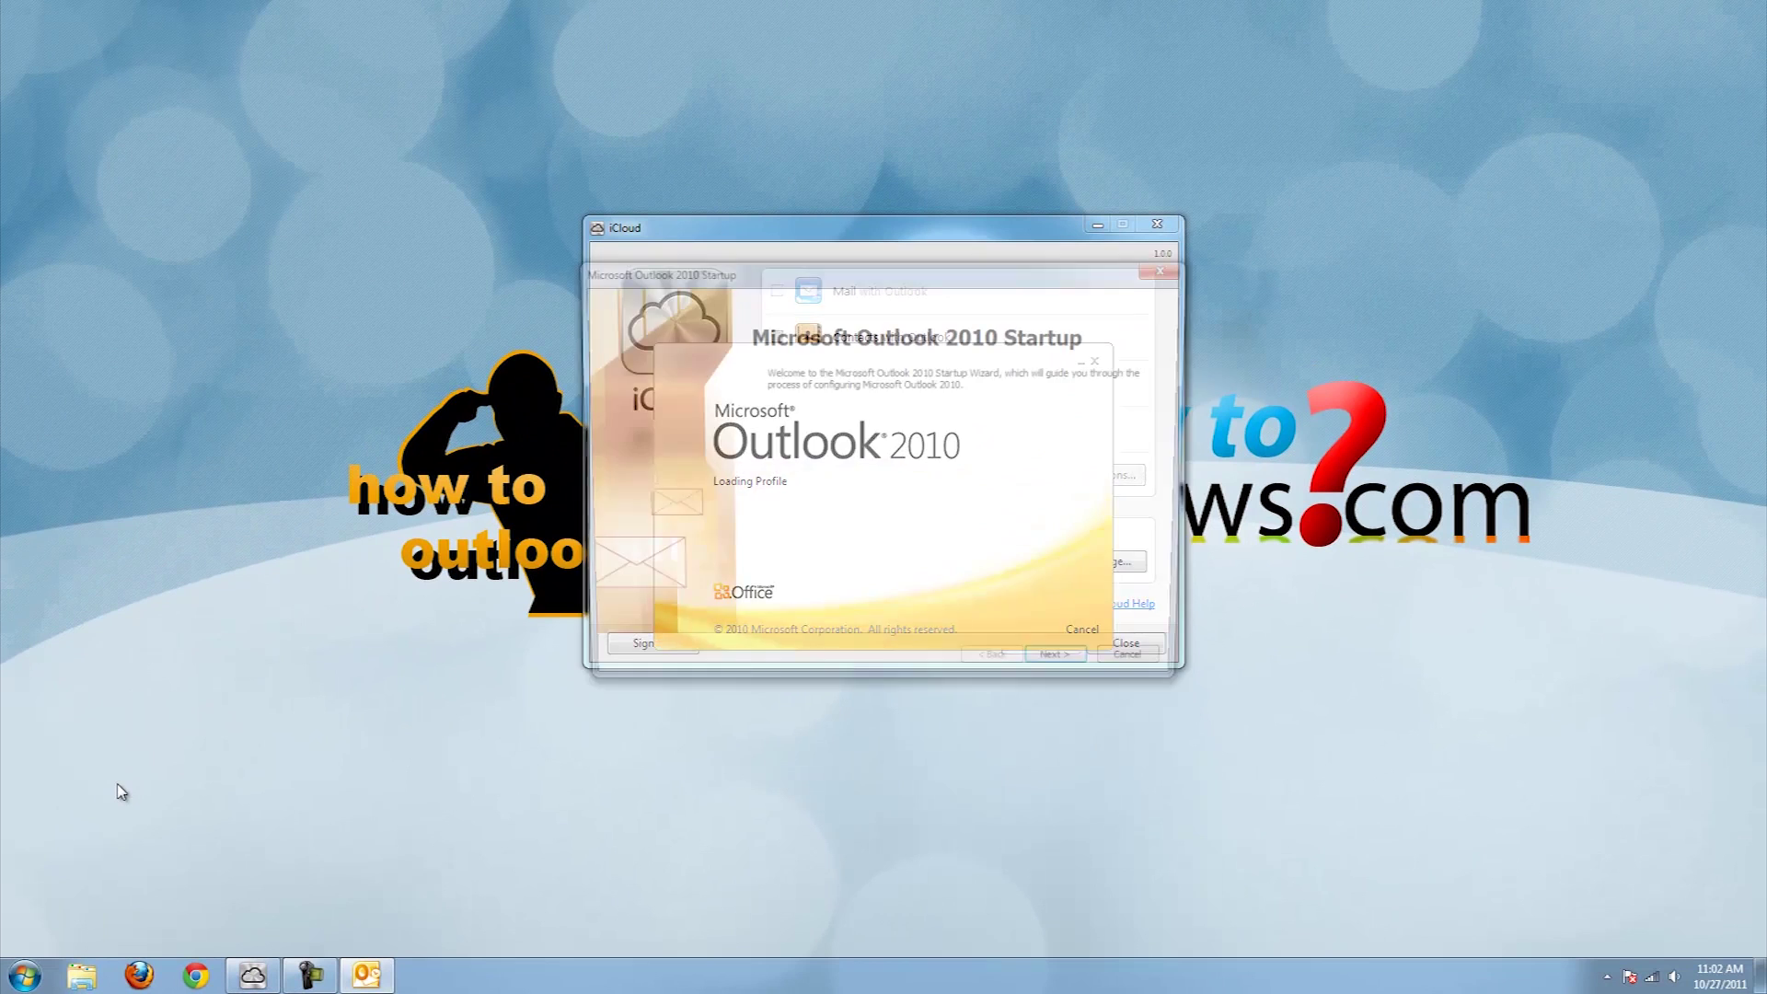
{"action": "left_click", "coordinate": [1070, 672]}
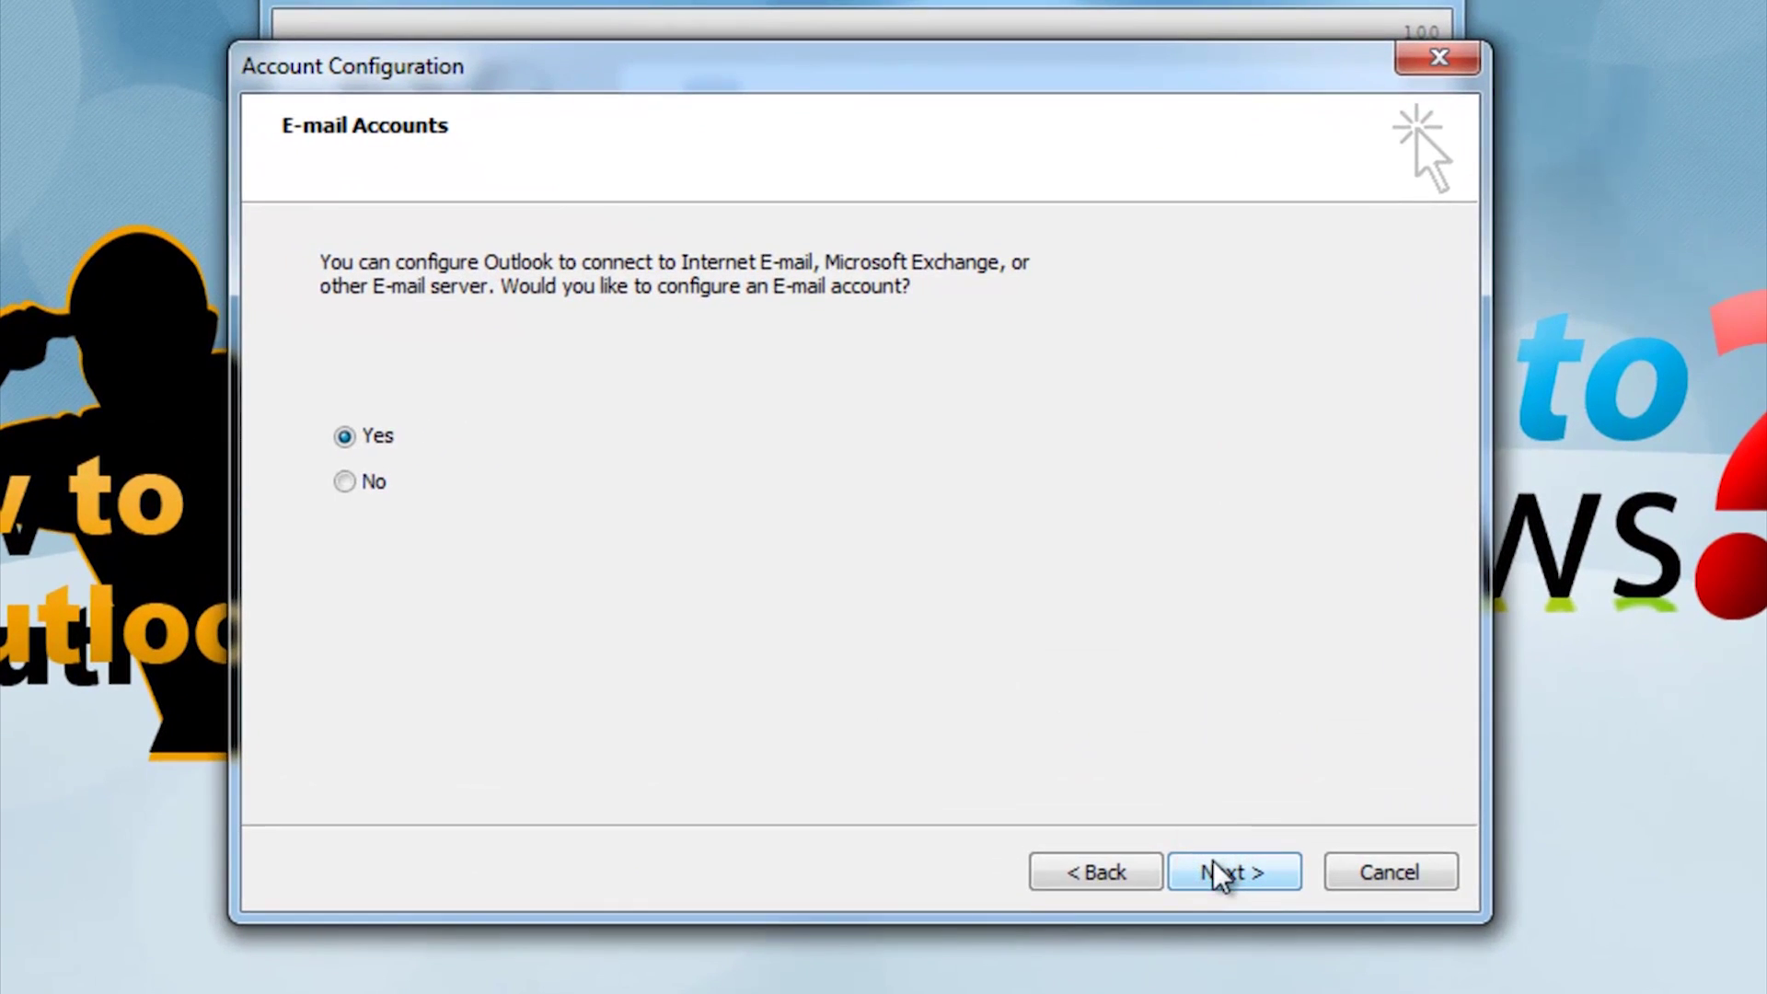
{"action": "left_click", "coordinate": [1221, 872]}
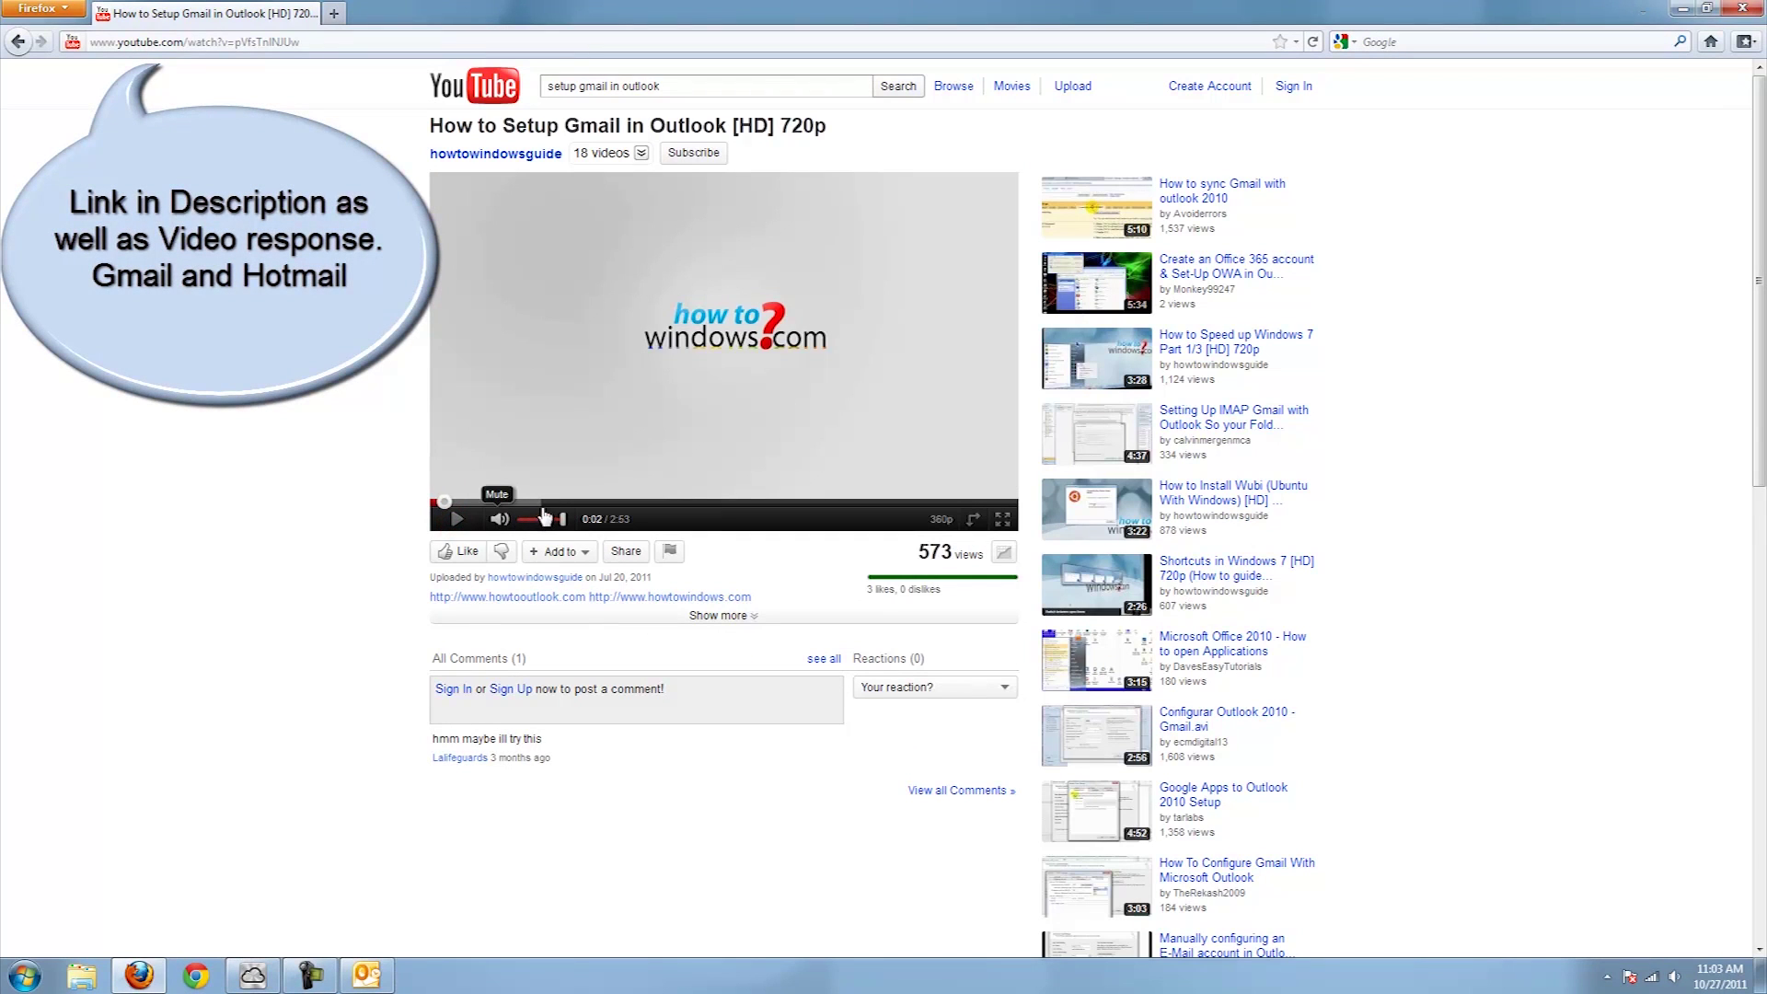
Jump the tutorial video to the Gmail POP settings, then finish adding the Outlook account
{"action": "left_click", "coordinate": [535, 503]}
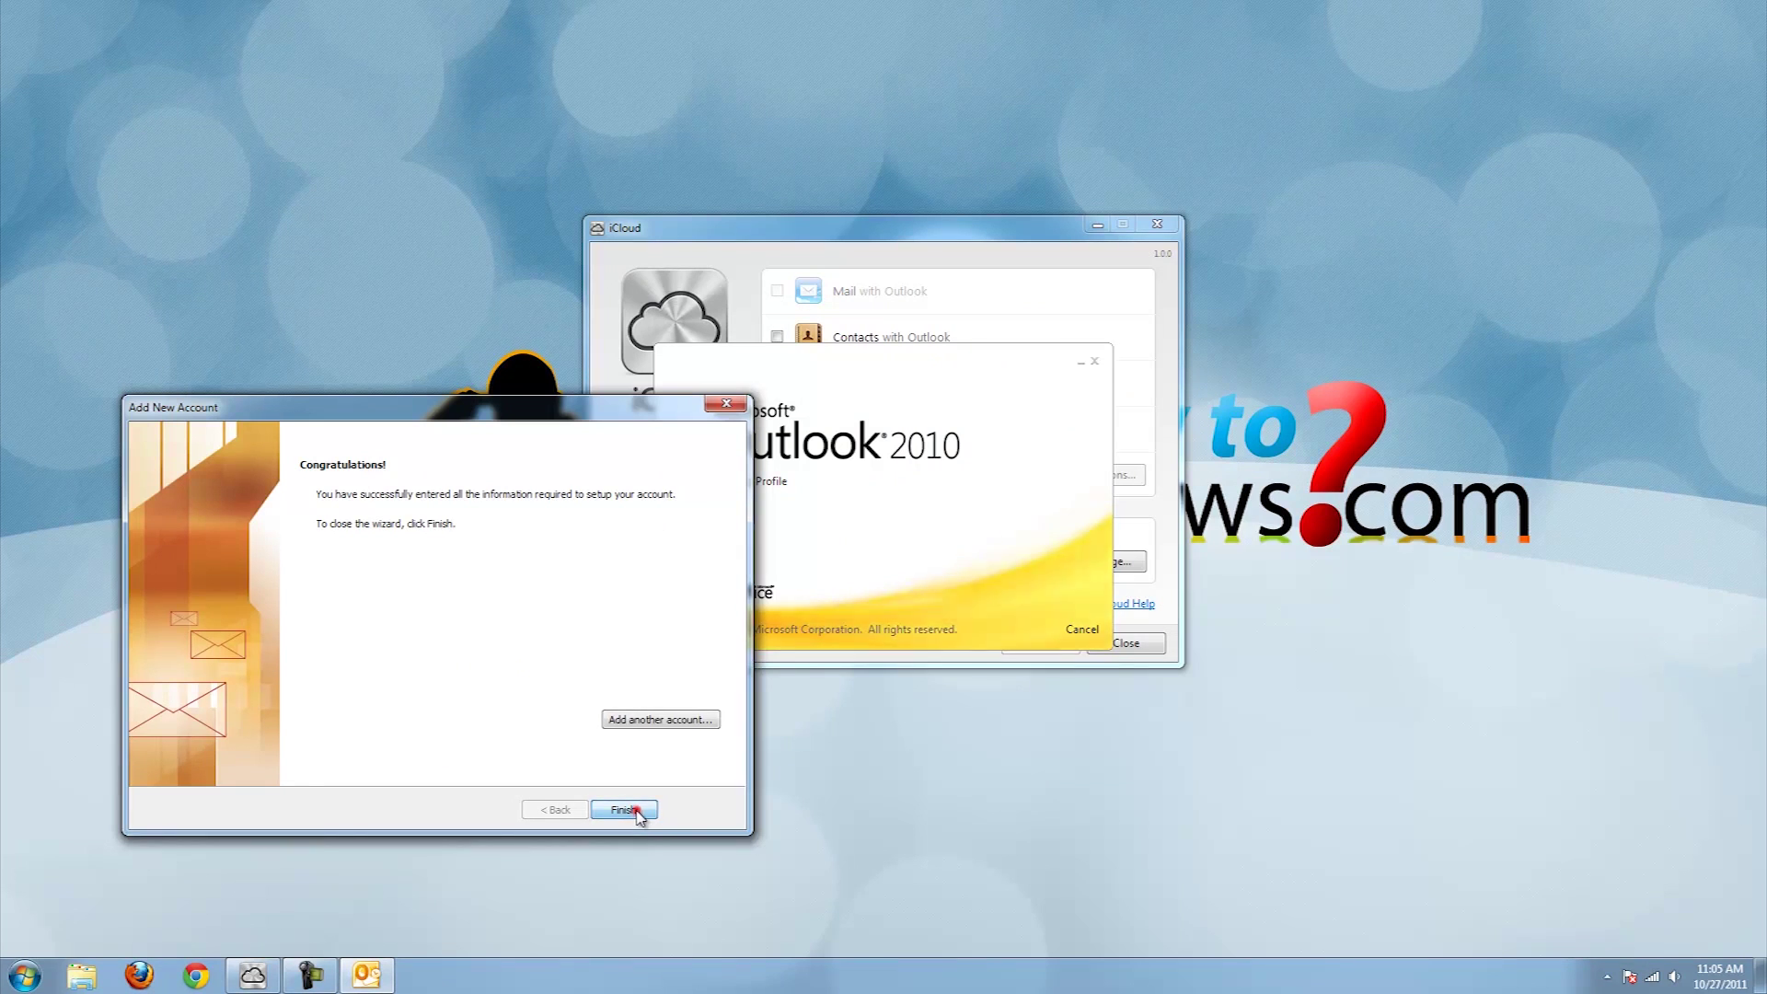
{"action": "left_click", "coordinate": [626, 810]}
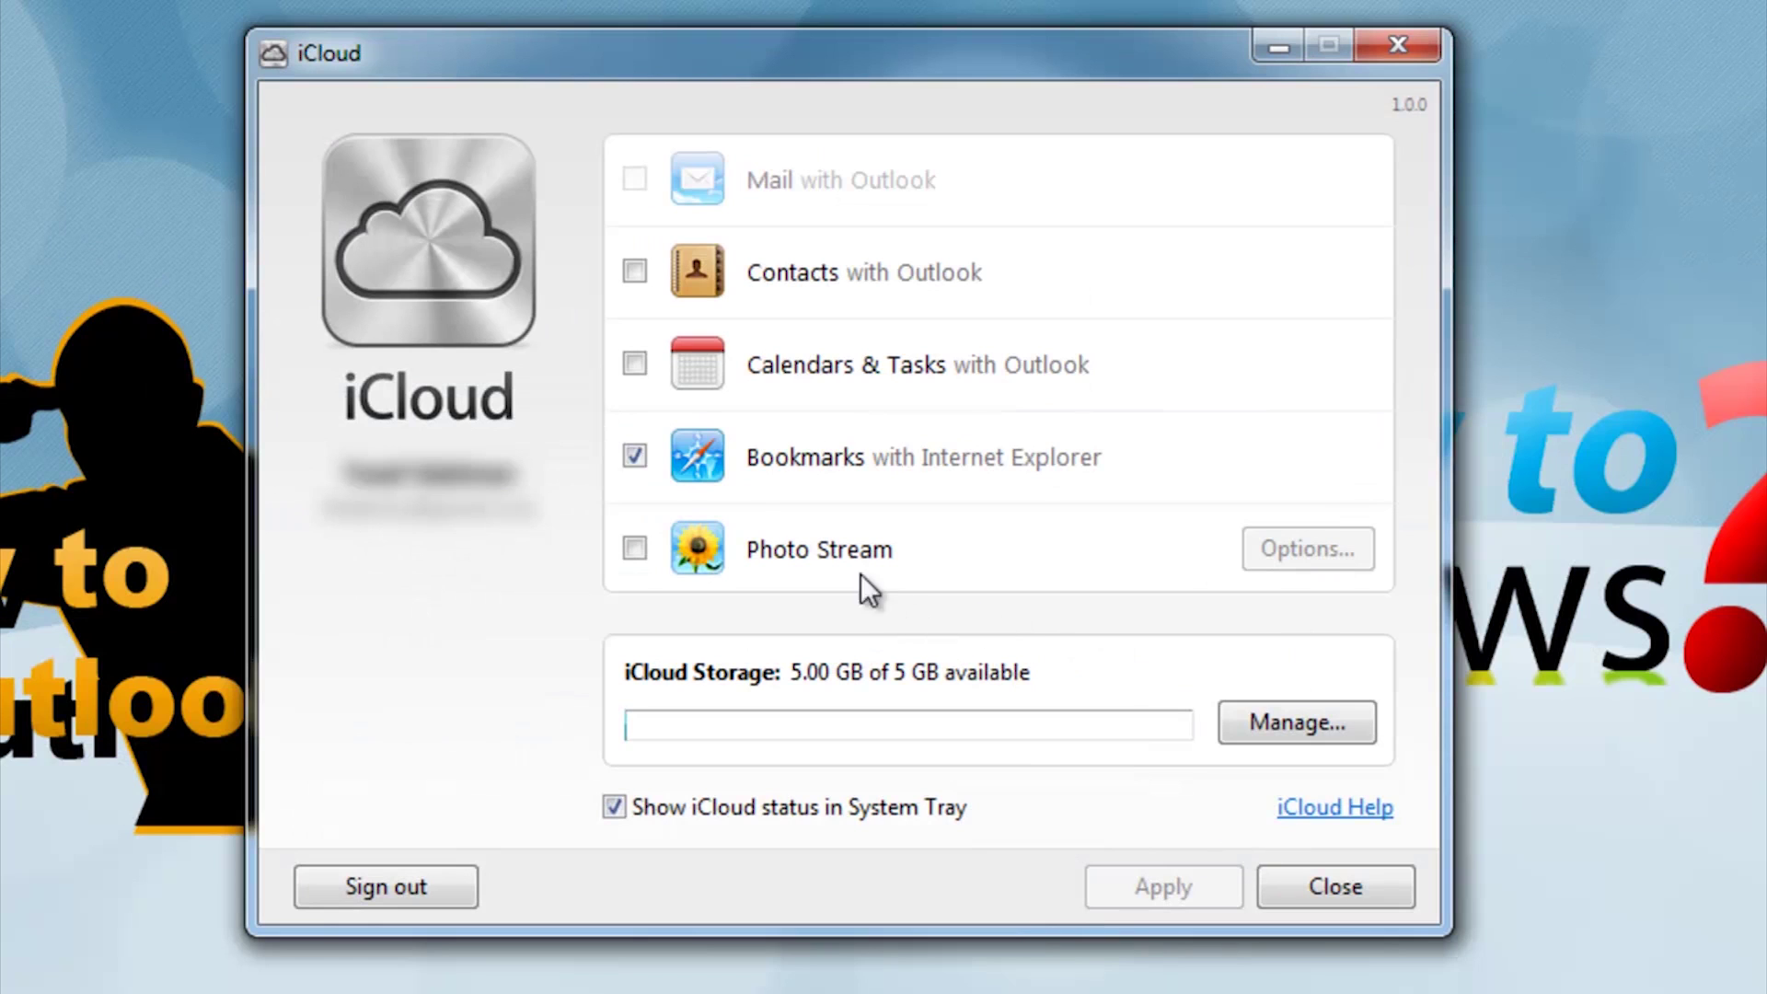
Enable Contacts and Calendars & Tasks sync, apply, and let setup close Outlook and complete
{"action": "left_click", "coordinate": [634, 363]}
{"action": "left_click", "coordinate": [635, 272]}
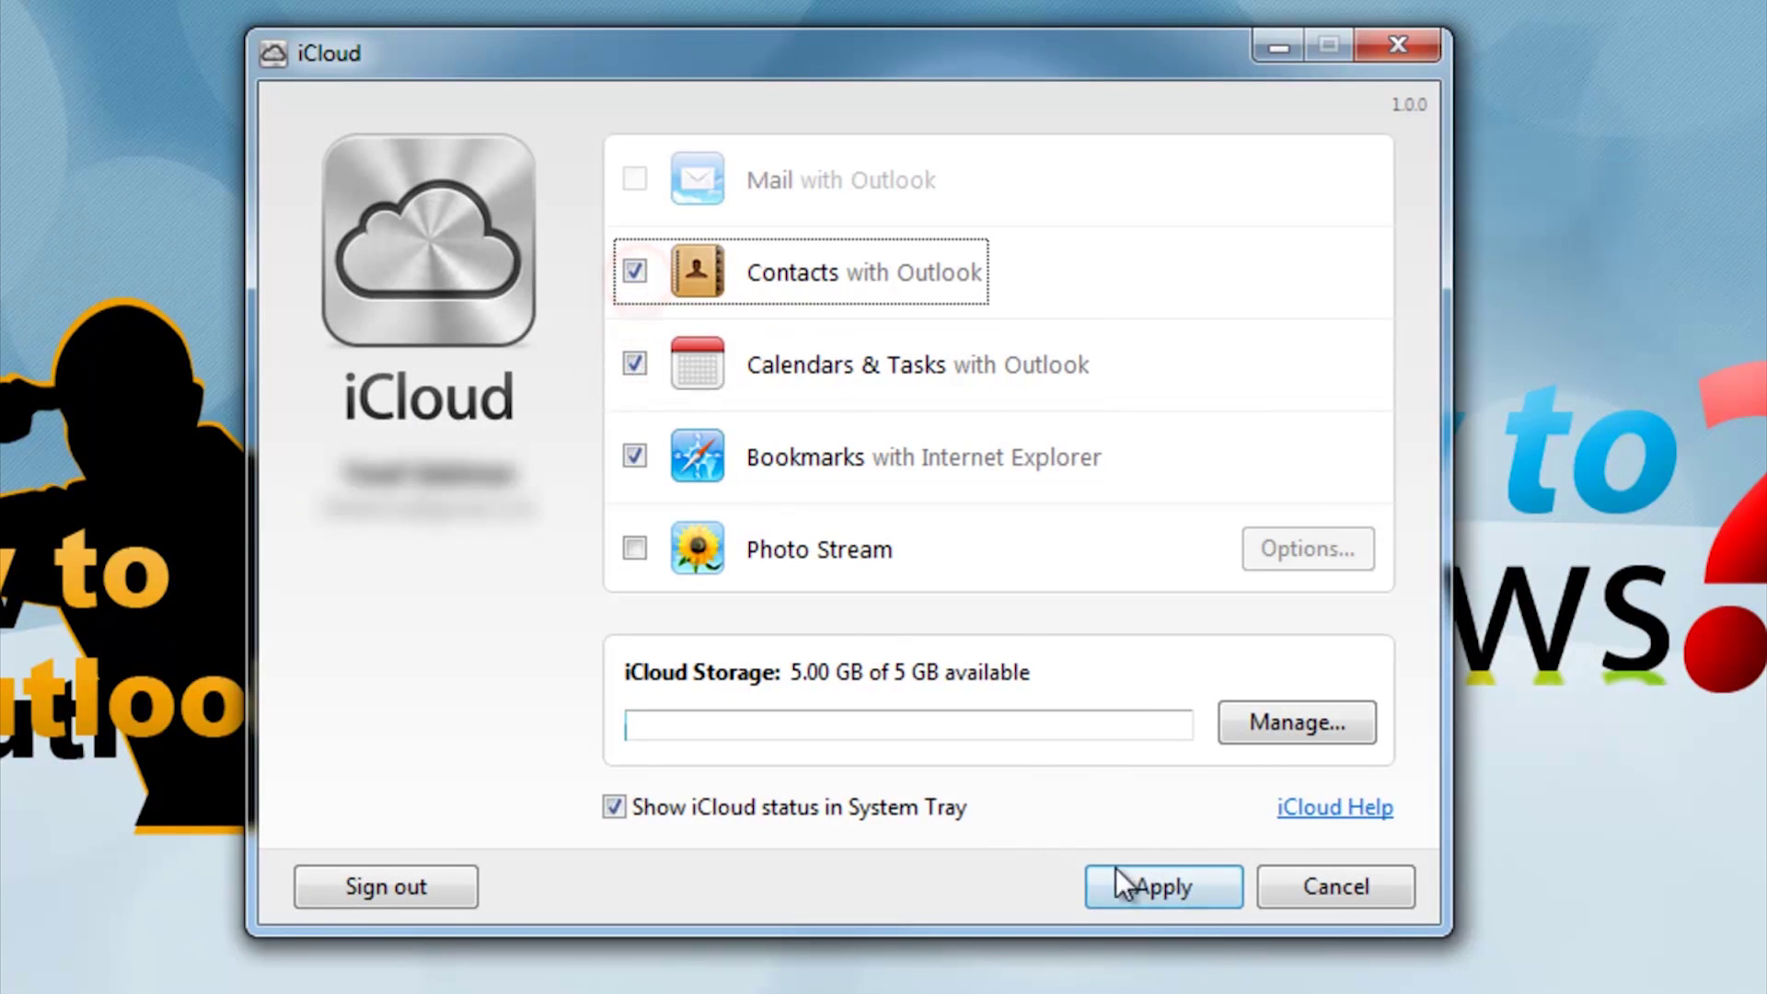
{"action": "left_click", "coordinate": [1156, 882]}
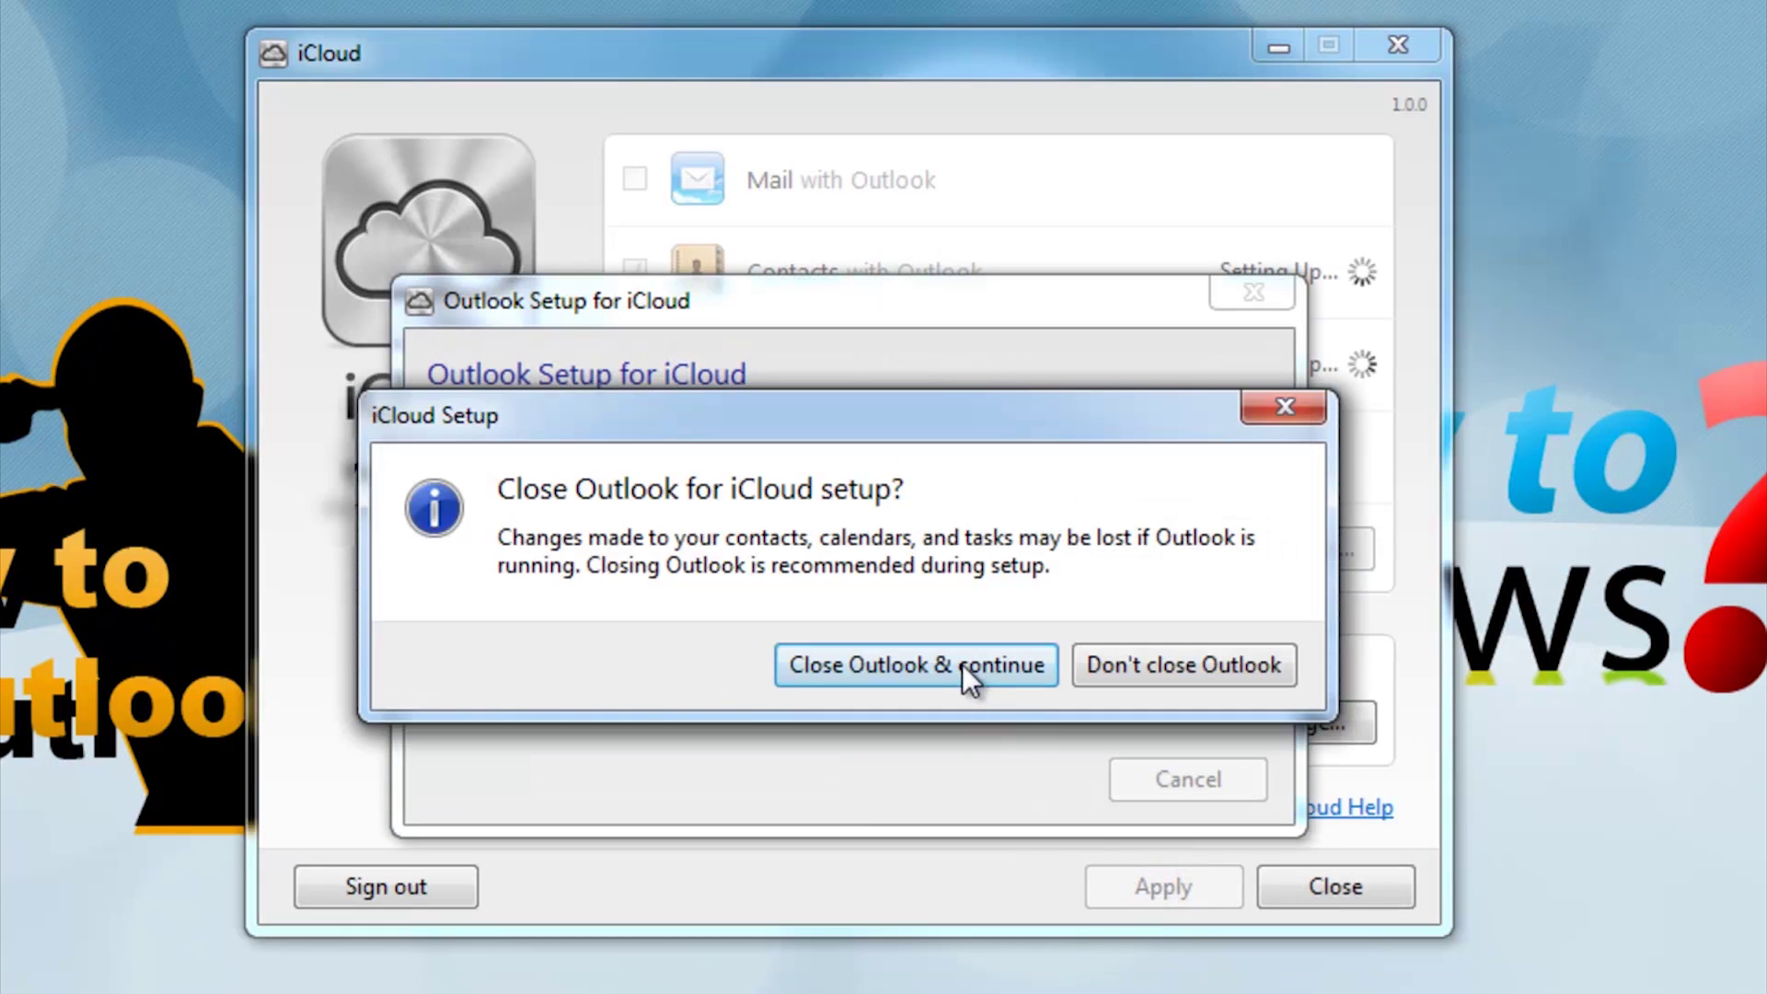
{"action": "left_click", "coordinate": [960, 664]}
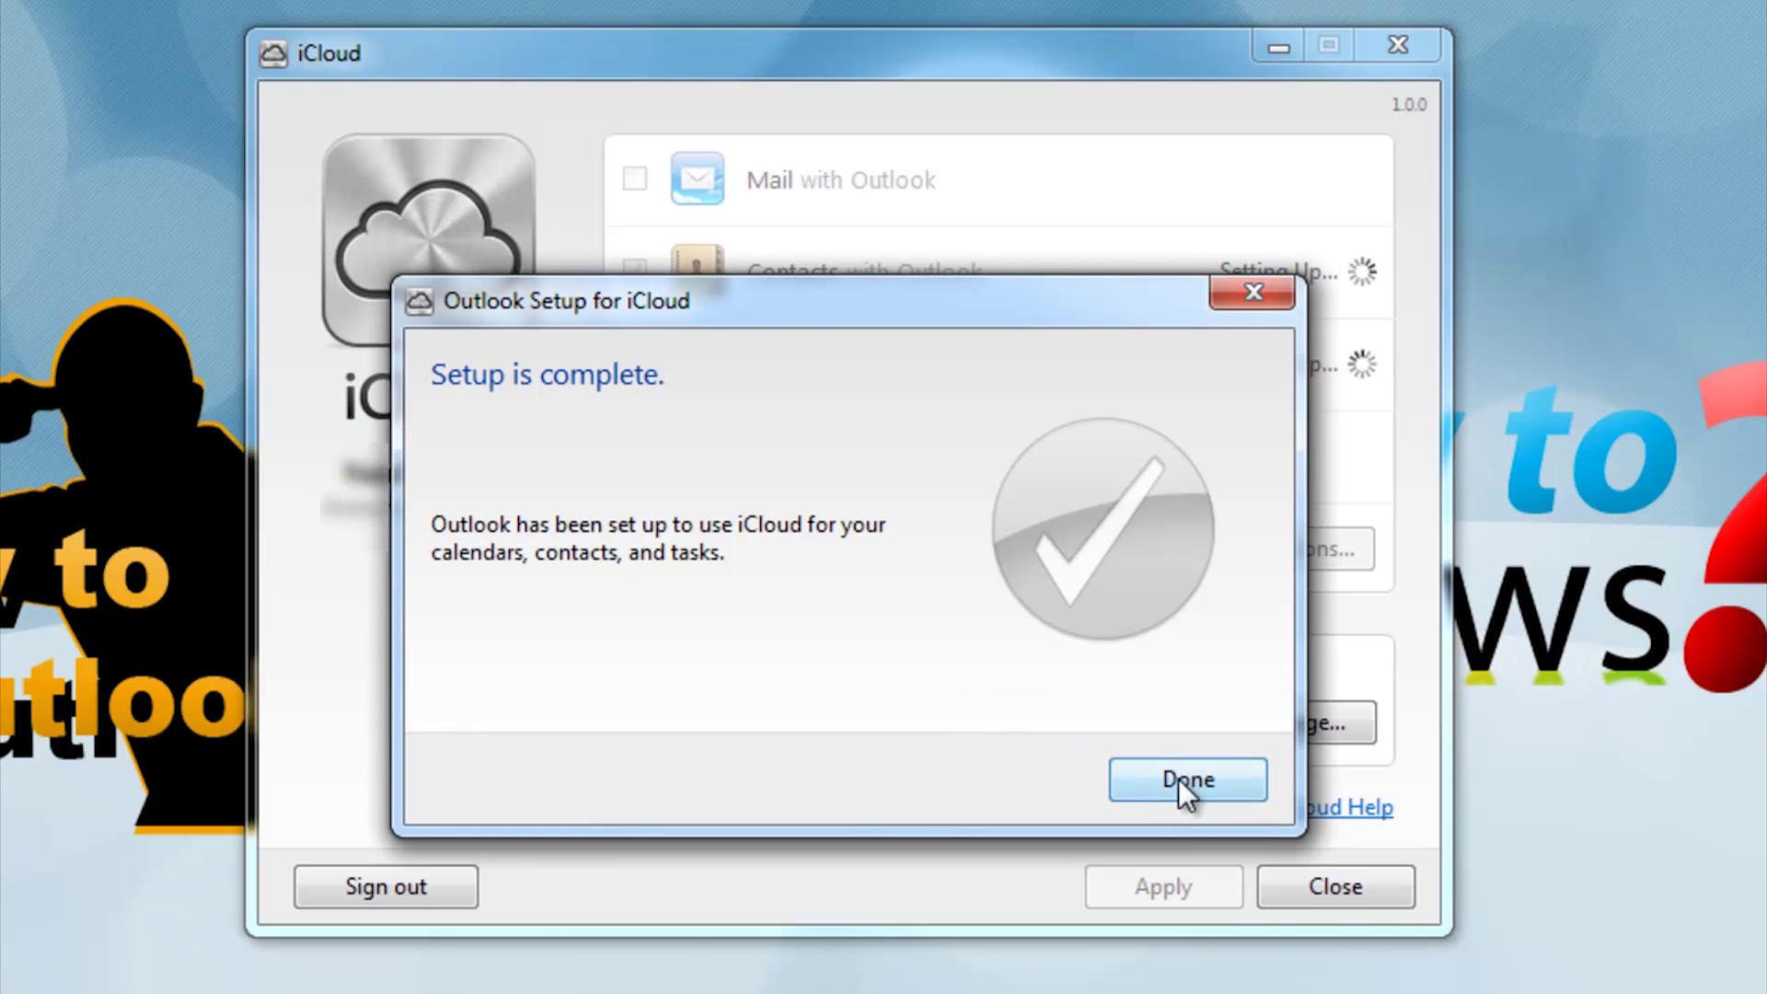
{"action": "left_click", "coordinate": [1182, 784]}
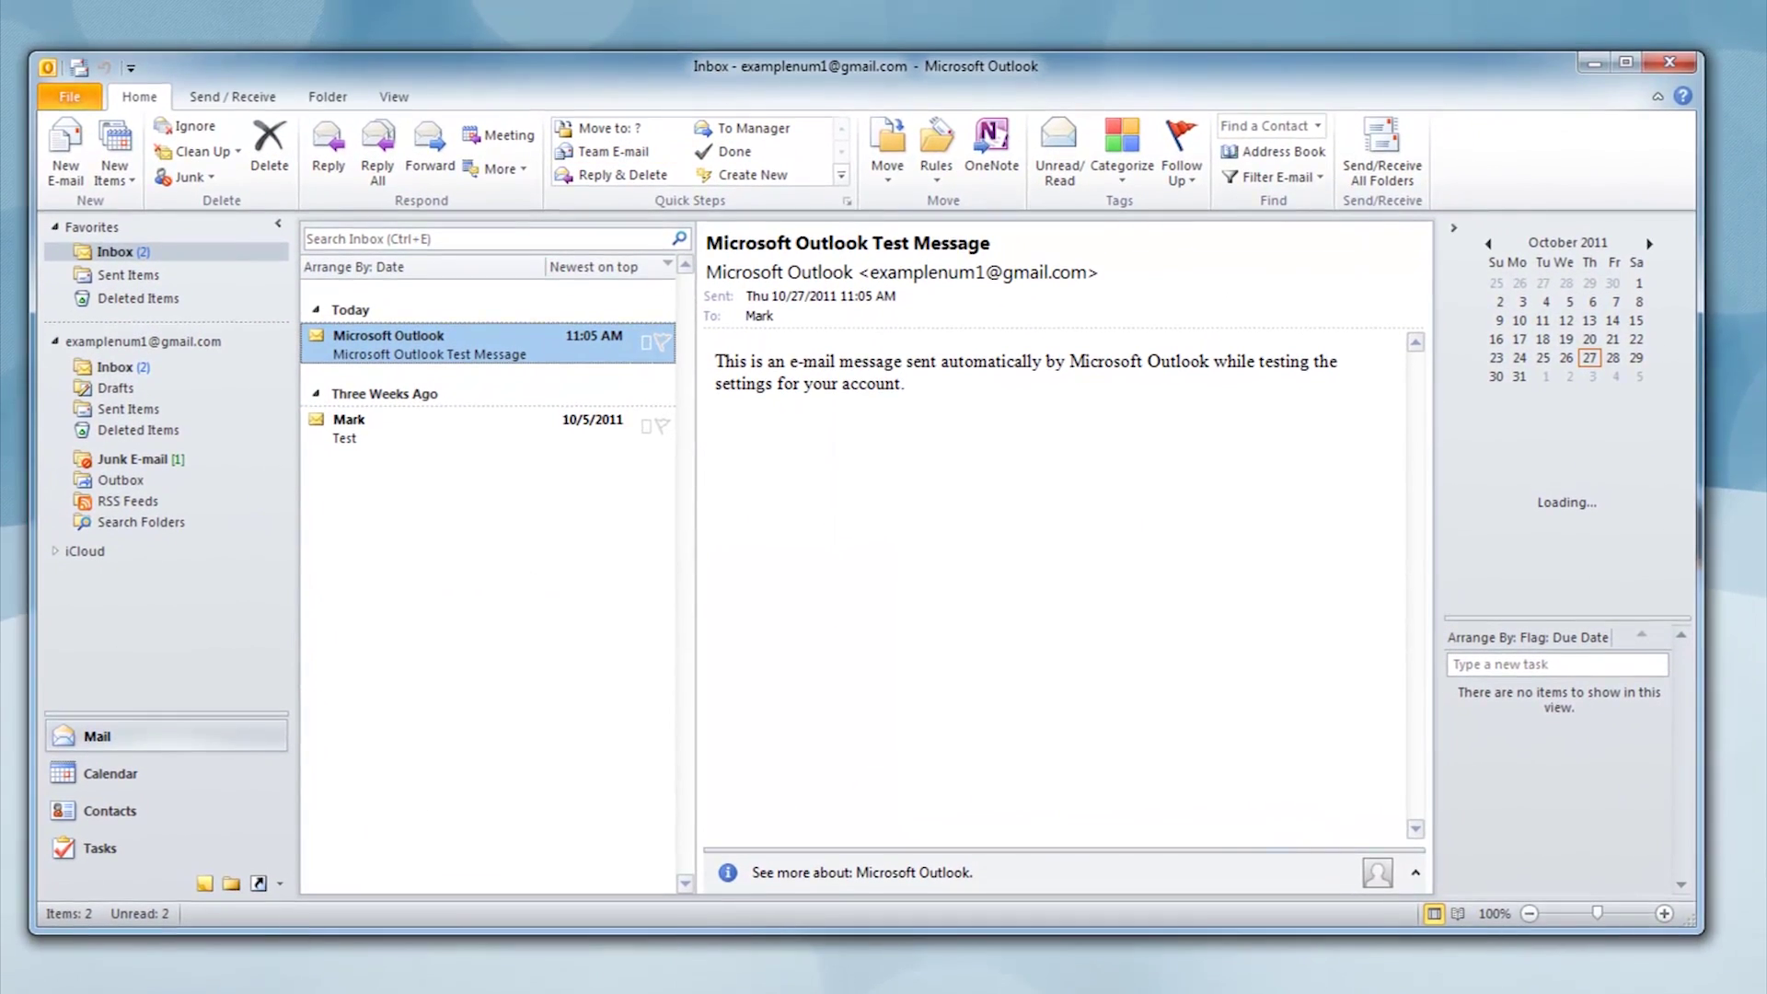
In Outlook, dismiss the reminders, expand the iCloud folder, and view the Home and Work calendars
{"action": "left_click", "coordinate": [372, 957]}
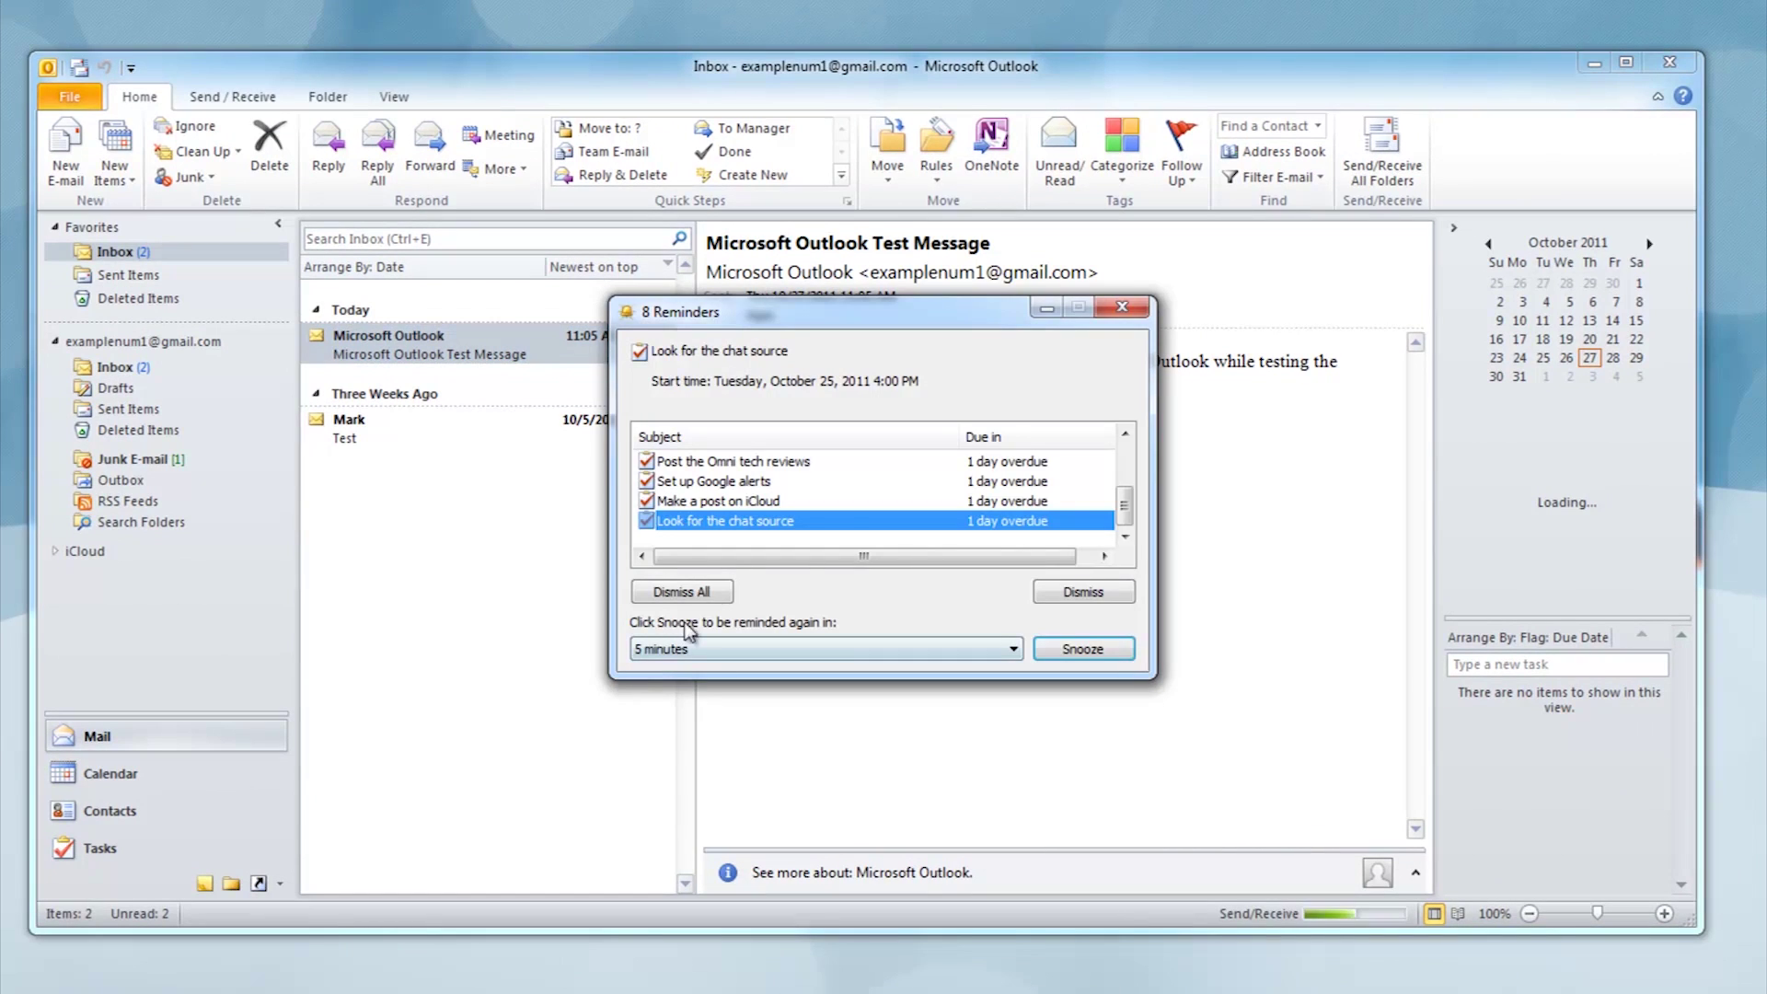
{"action": "left_click", "coordinate": [1109, 308]}
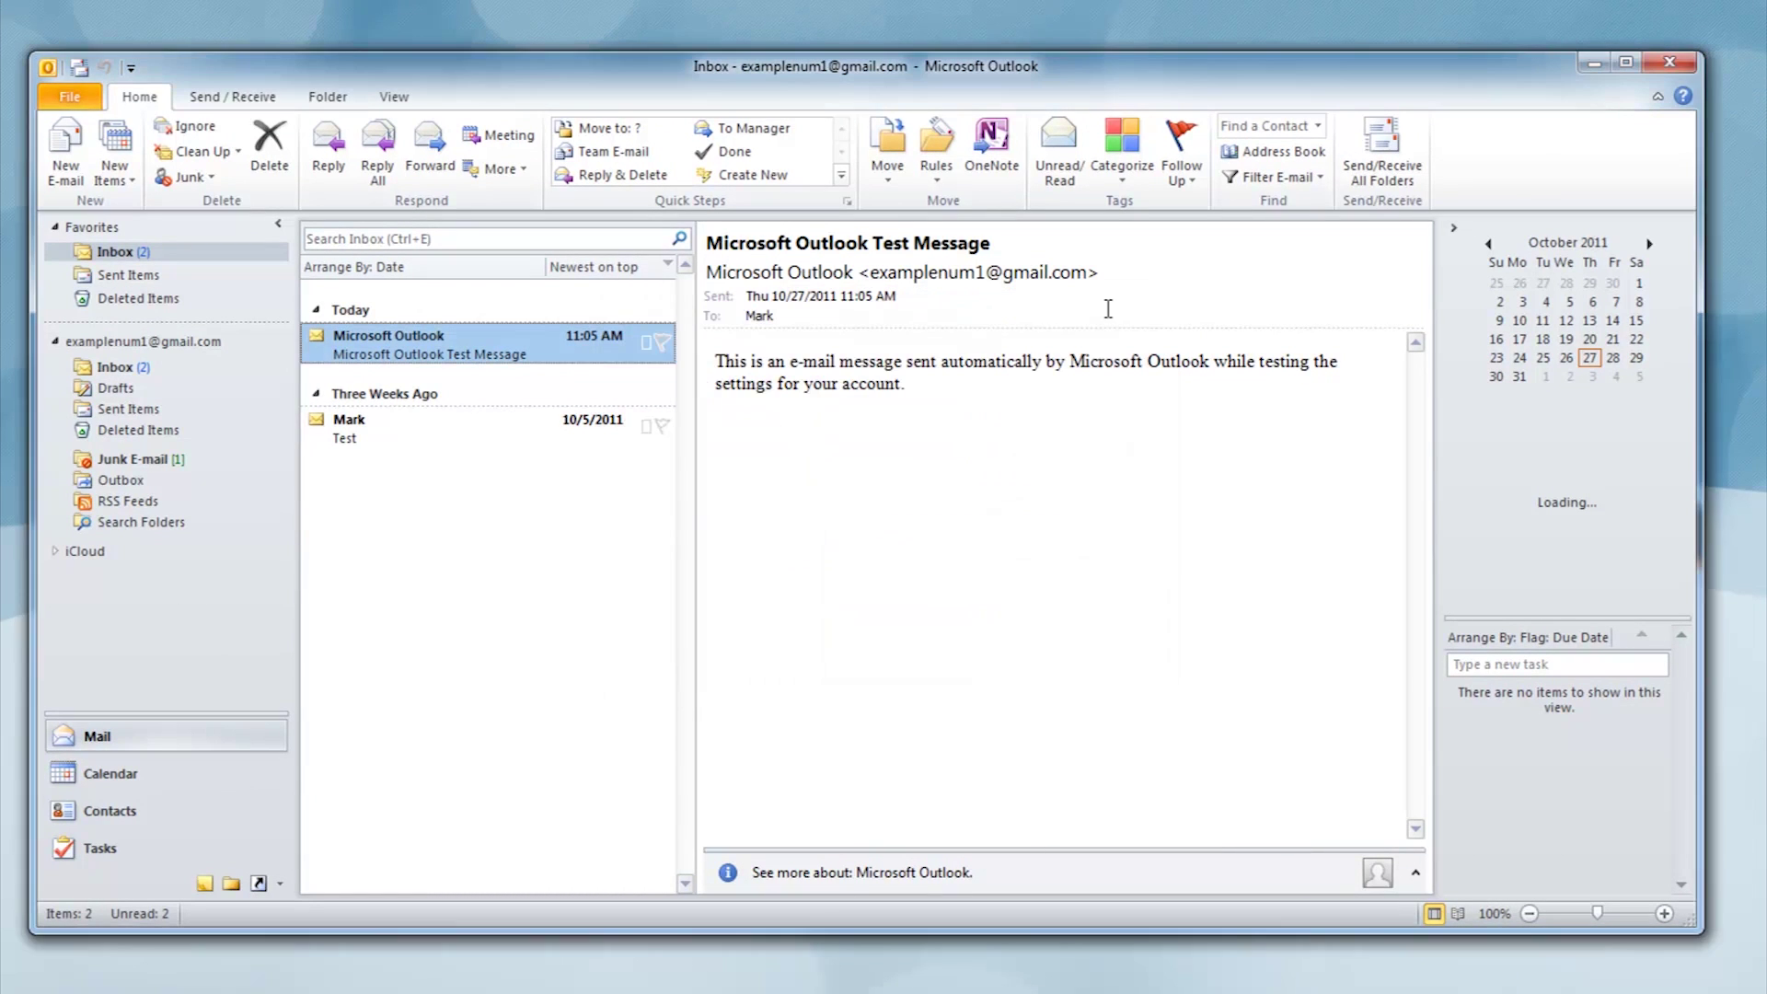
{"action": "left_click", "coordinate": [81, 552]}
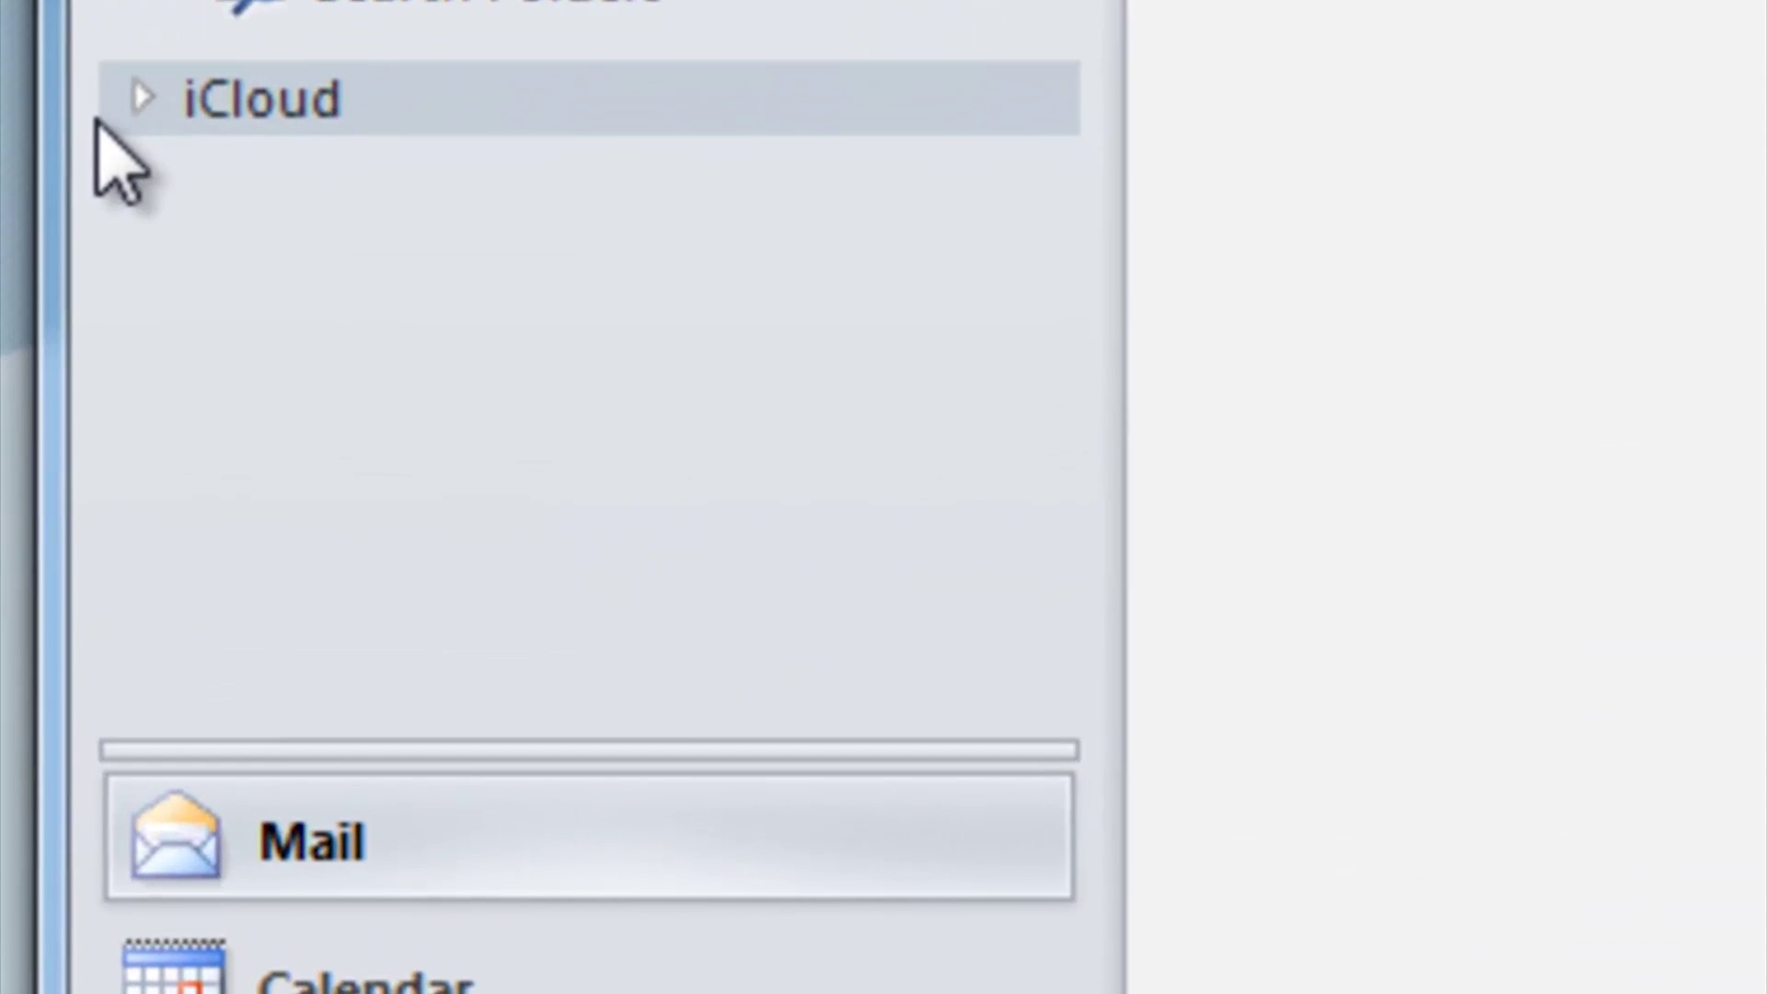
{"action": "left_click", "coordinate": [79, 425]}
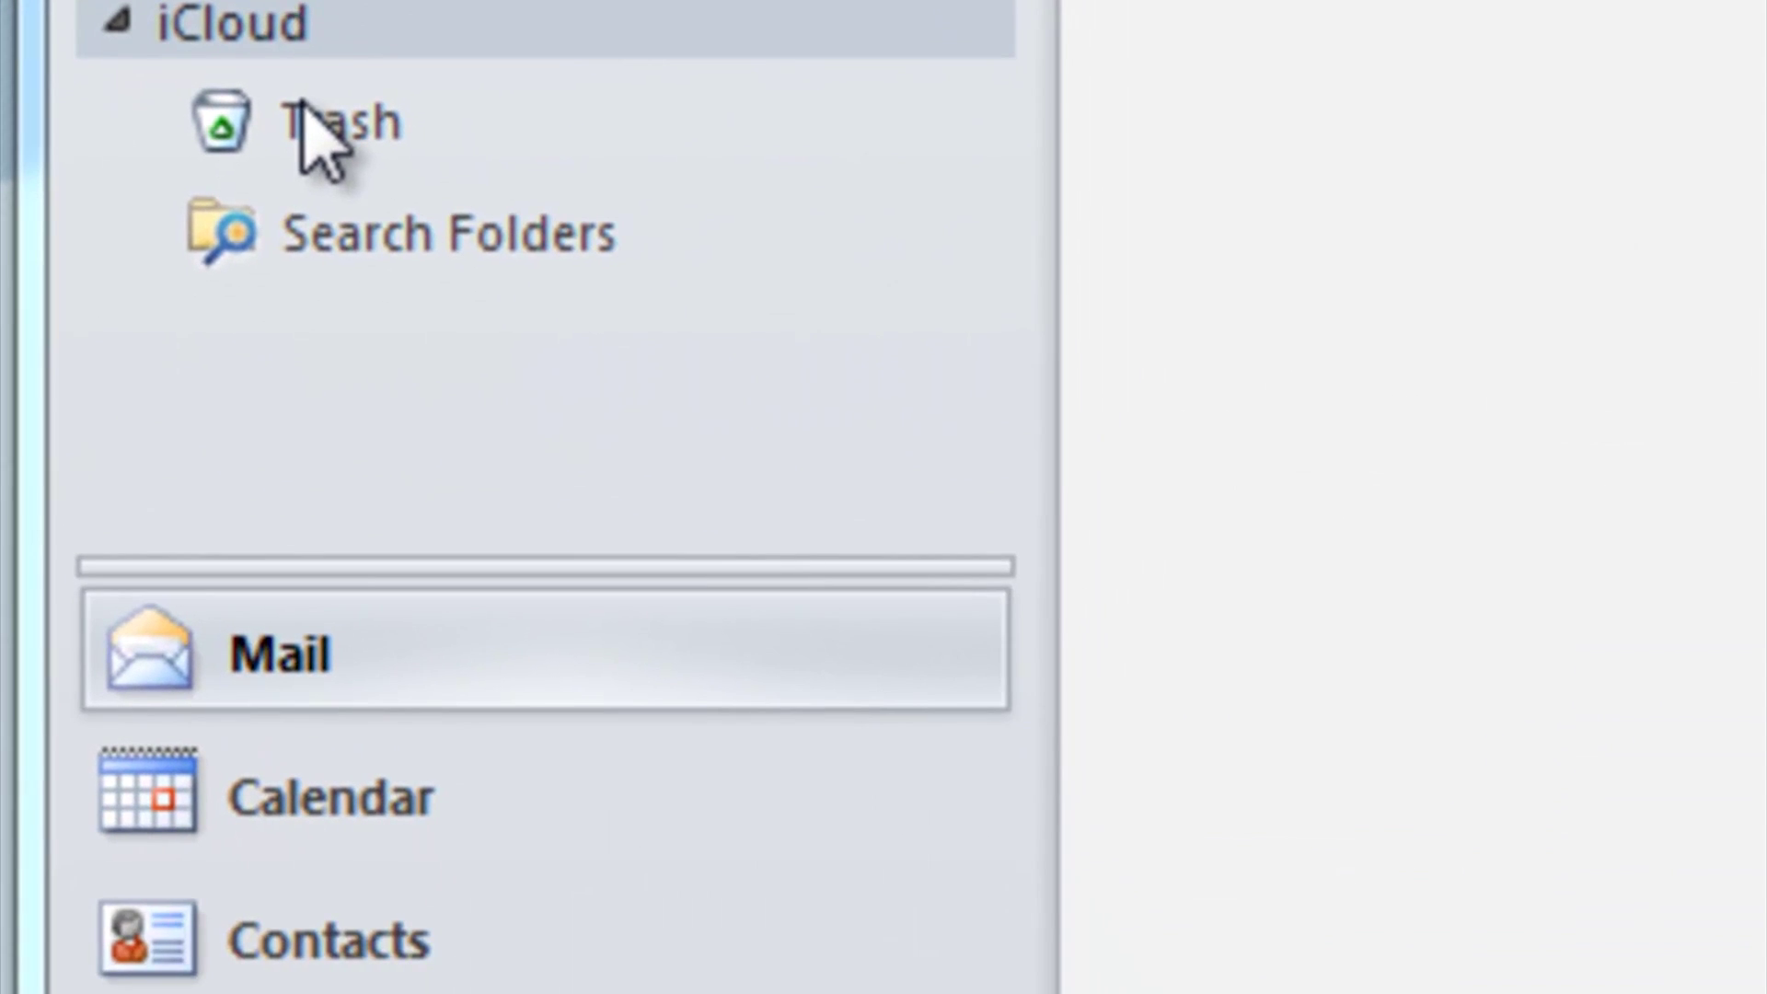
{"action": "left_click", "coordinate": [441, 952]}
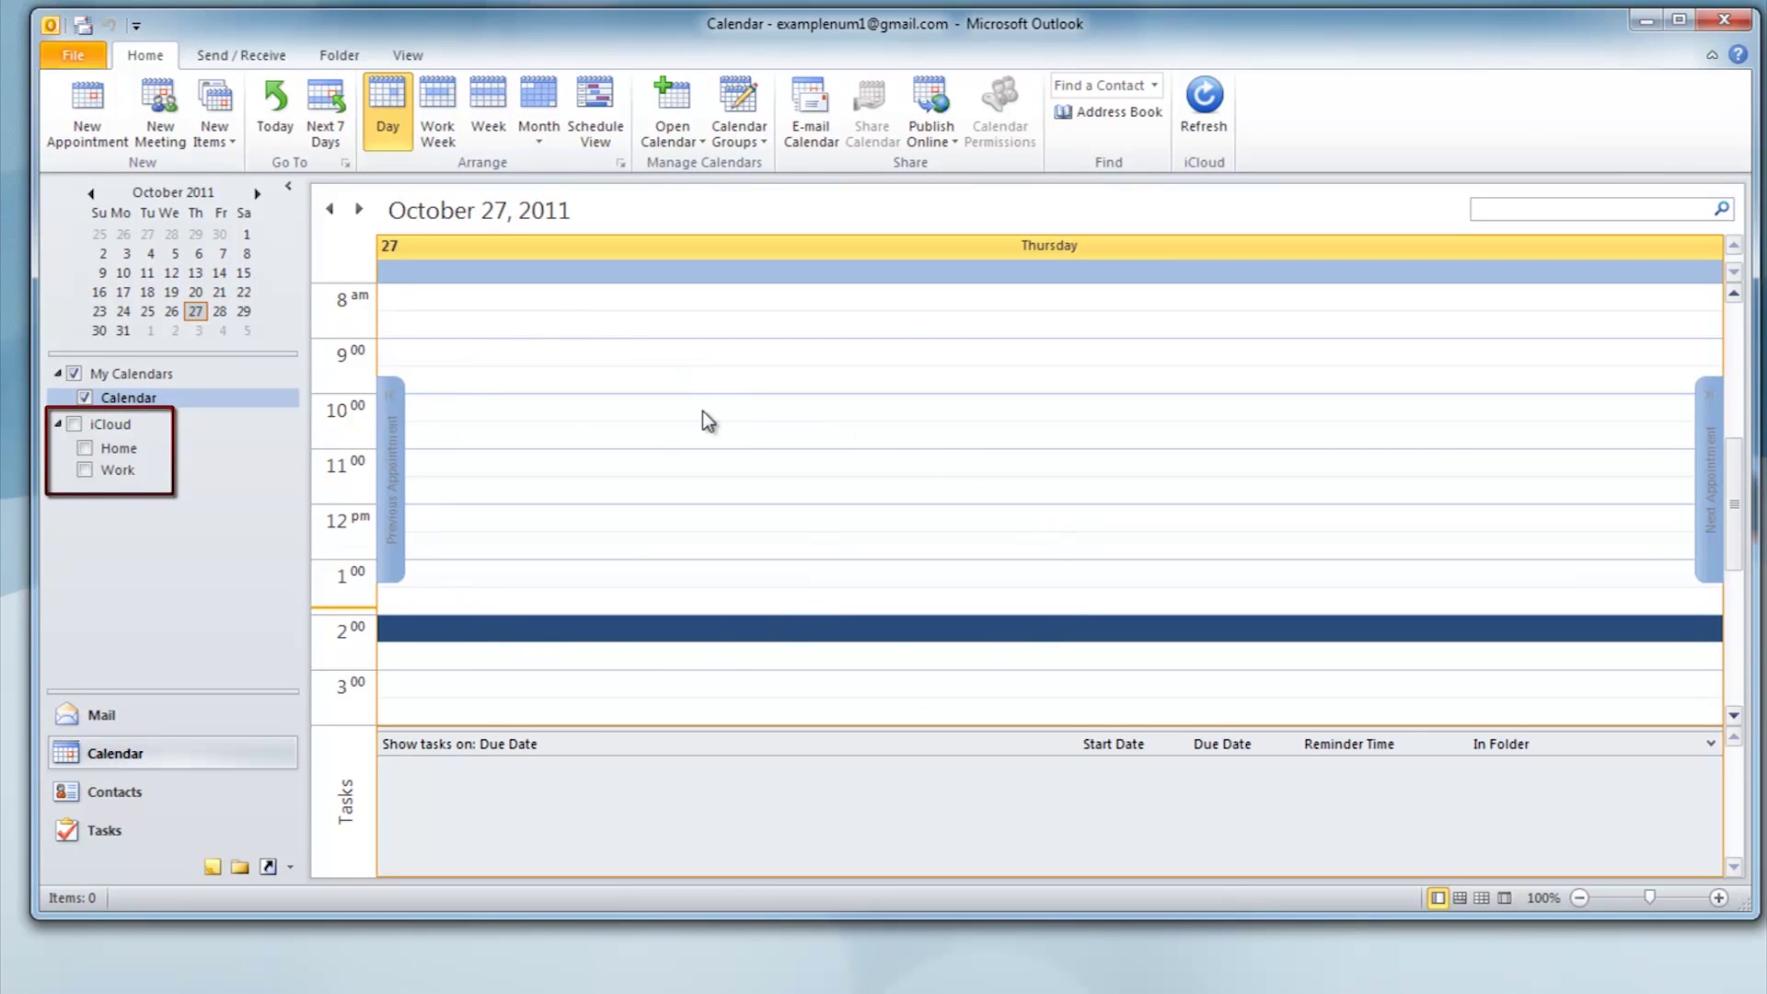
Browse the iCloud Contacts and iCloud Reminders tasks, ending on the 442 iCloud contacts
{"action": "left_click", "coordinate": [129, 797]}
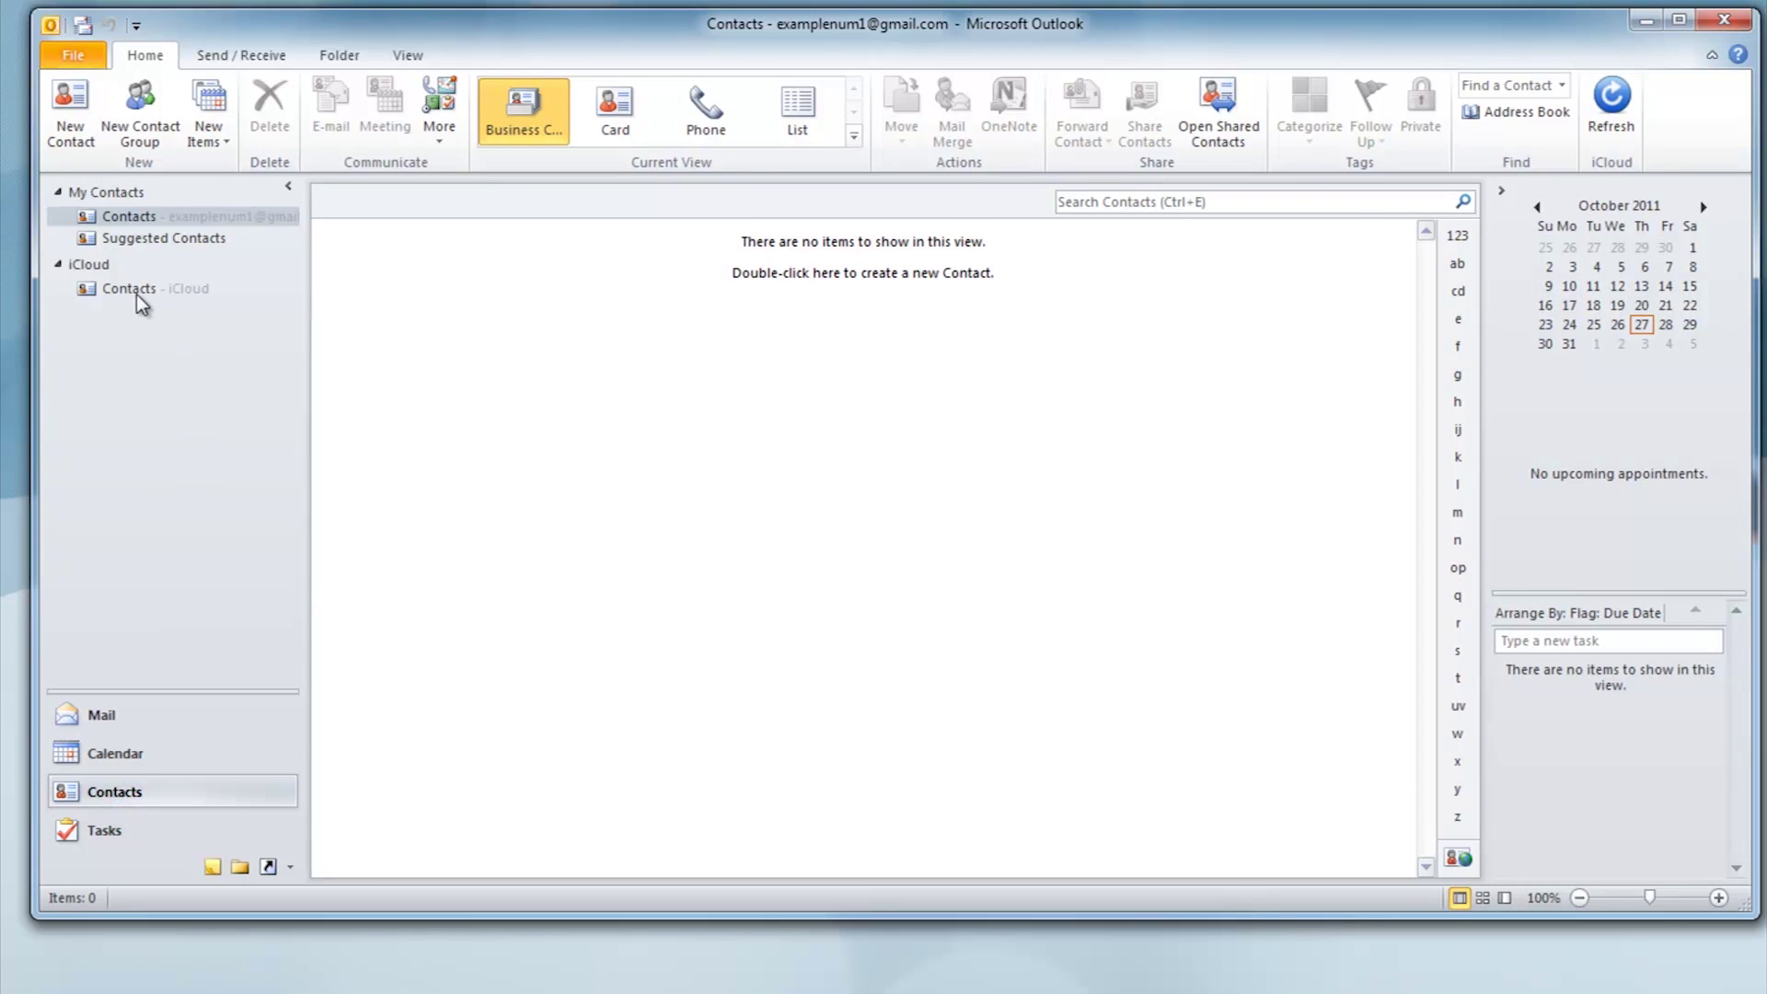
{"action": "left_click", "coordinate": [135, 292]}
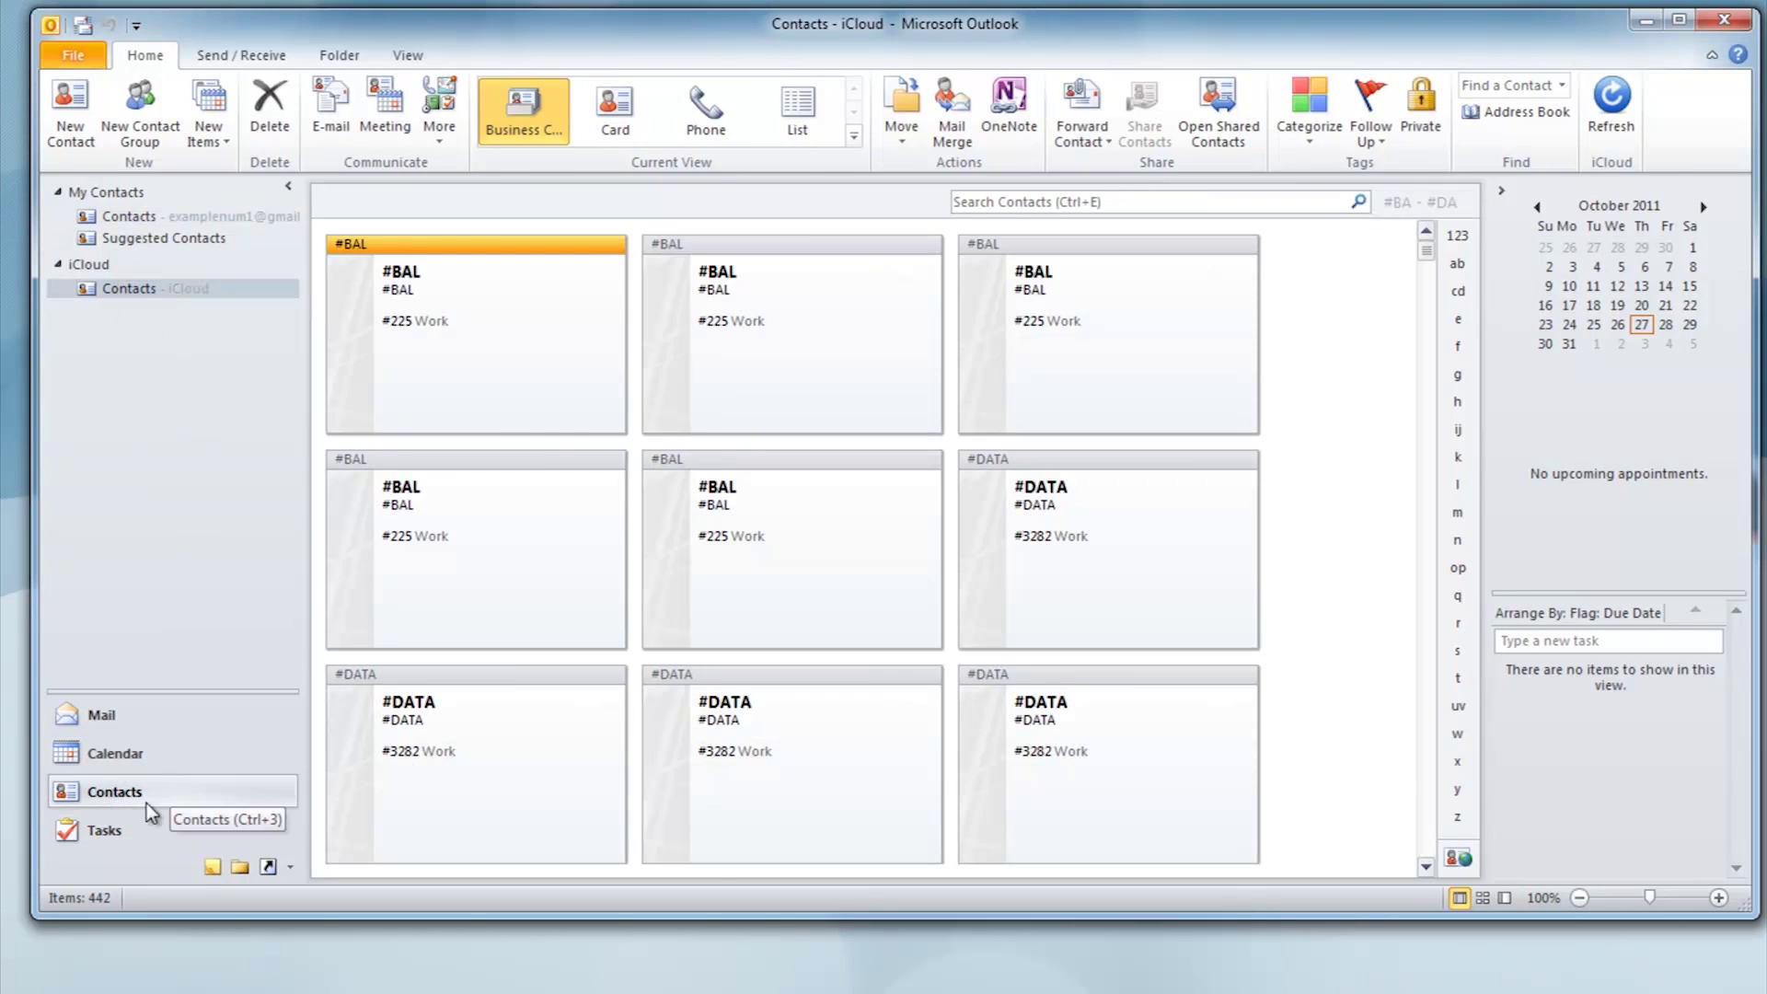
{"action": "left_click", "coordinate": [138, 822]}
{"action": "left_click", "coordinate": [136, 289]}
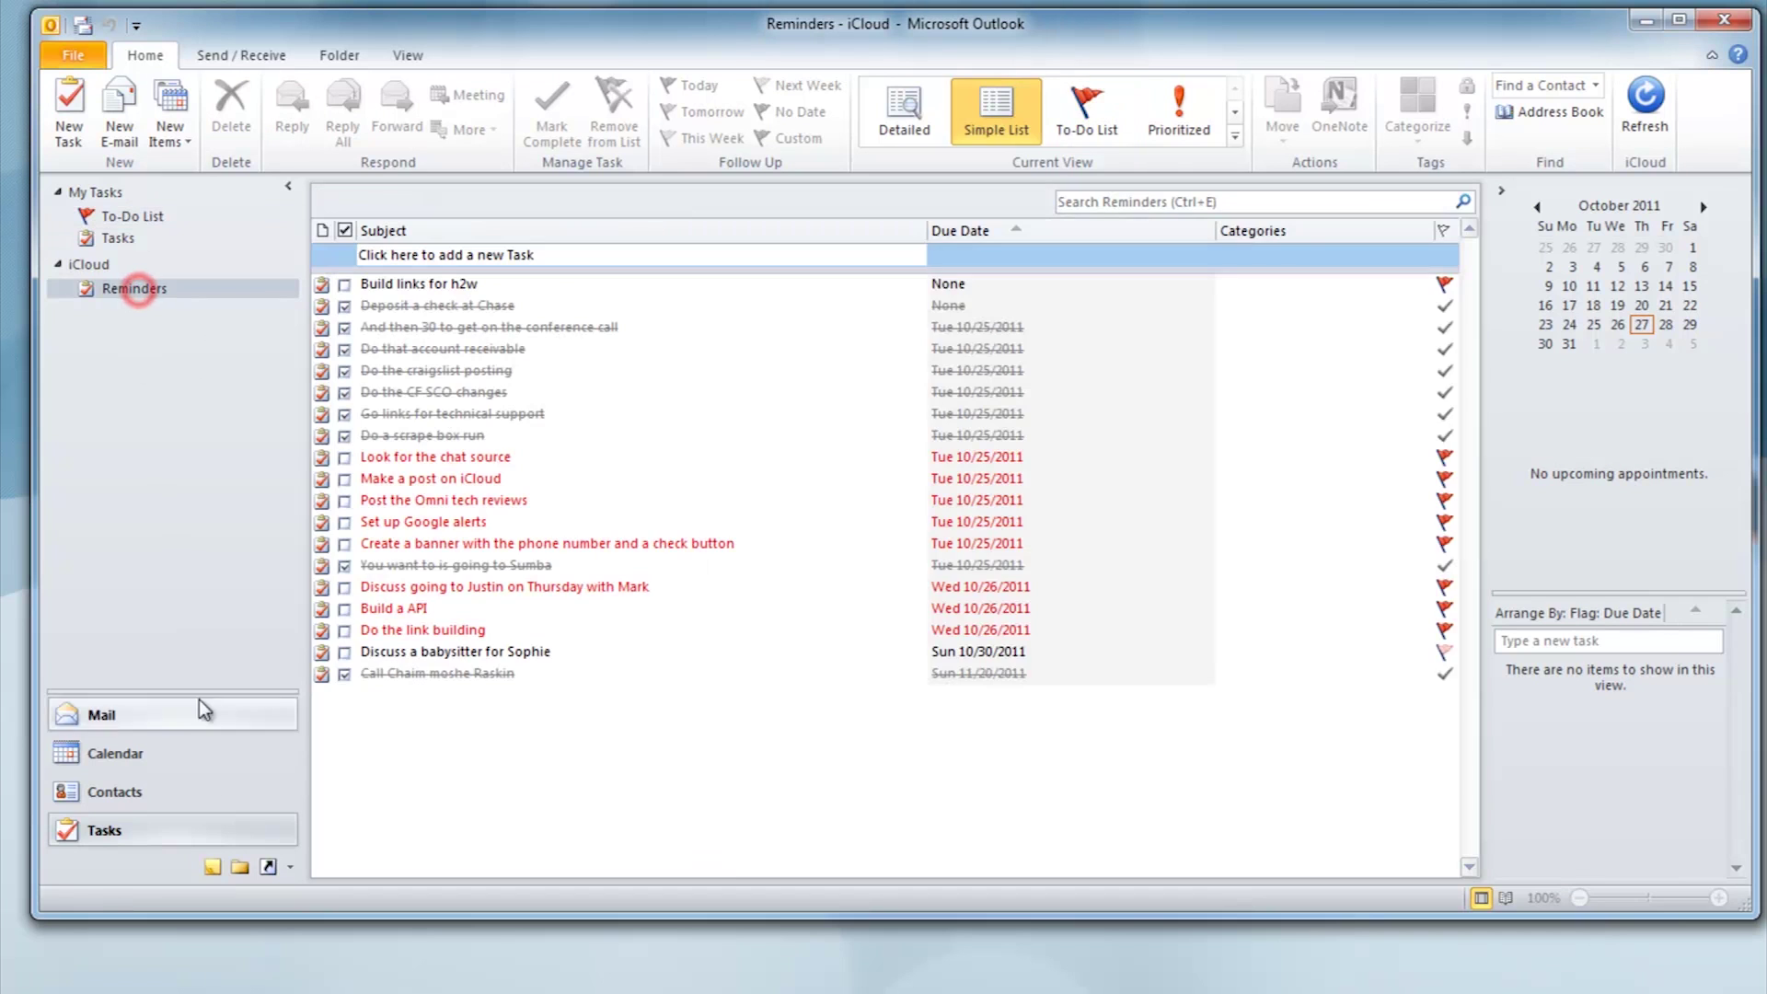
{"action": "left_click", "coordinate": [145, 792]}
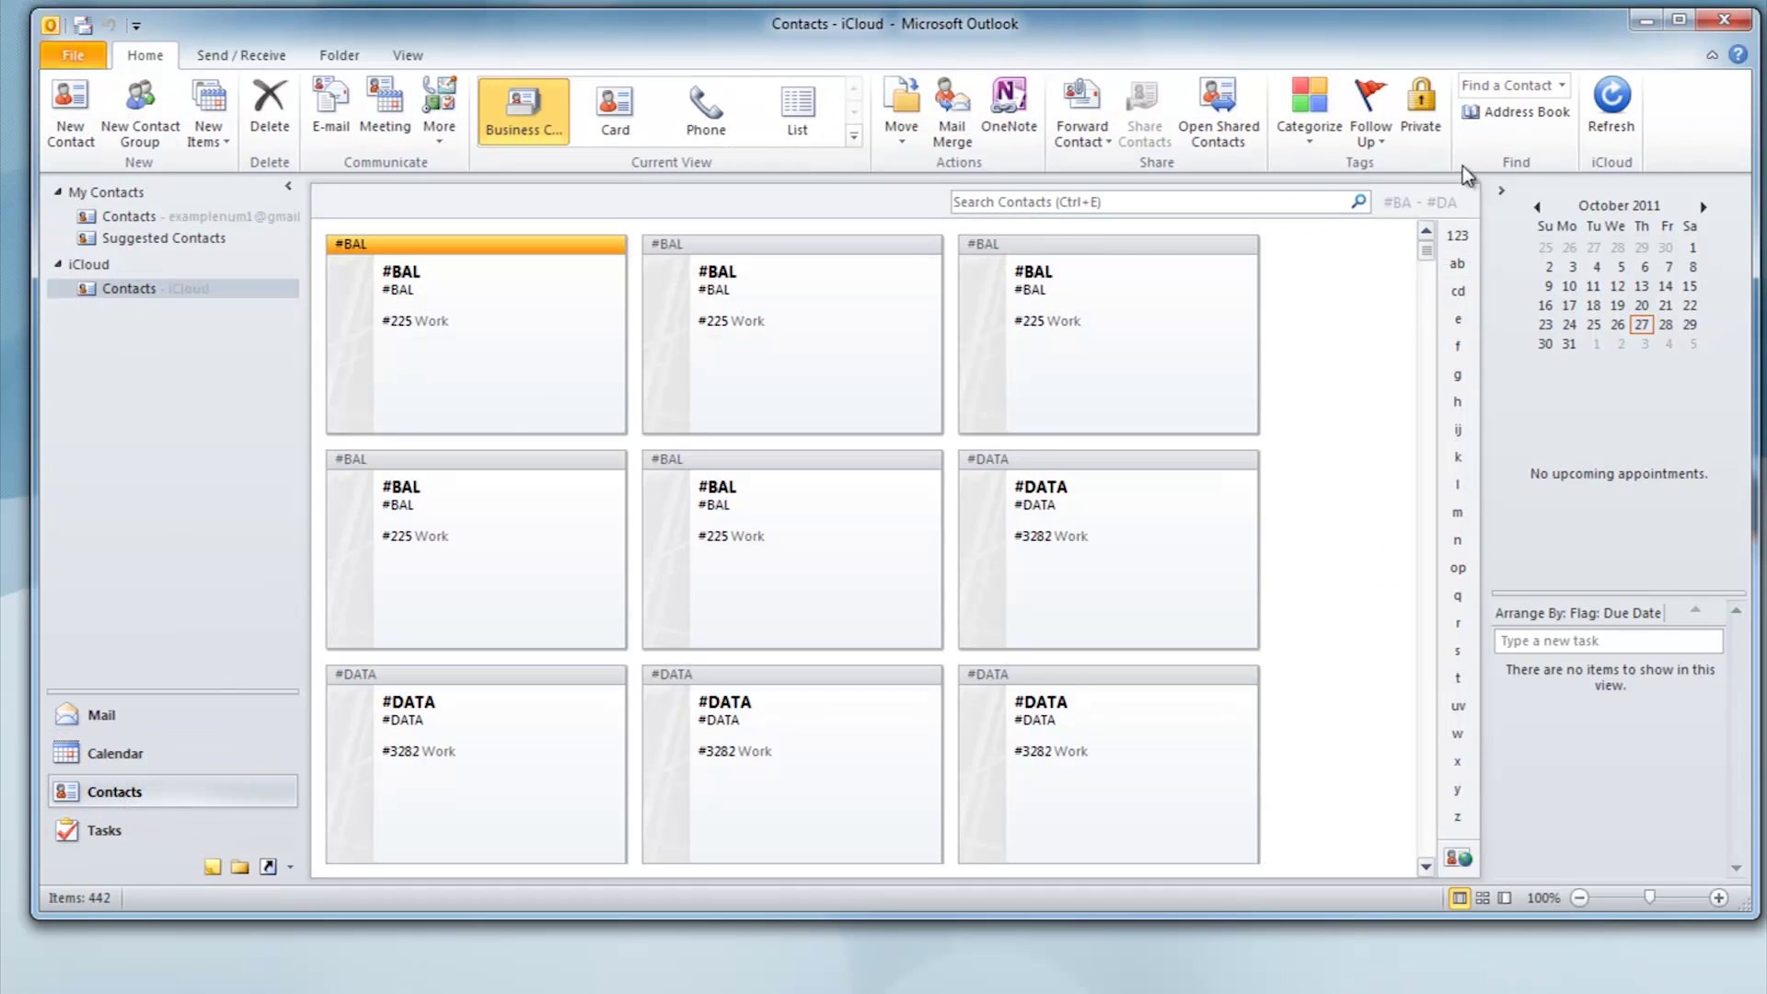